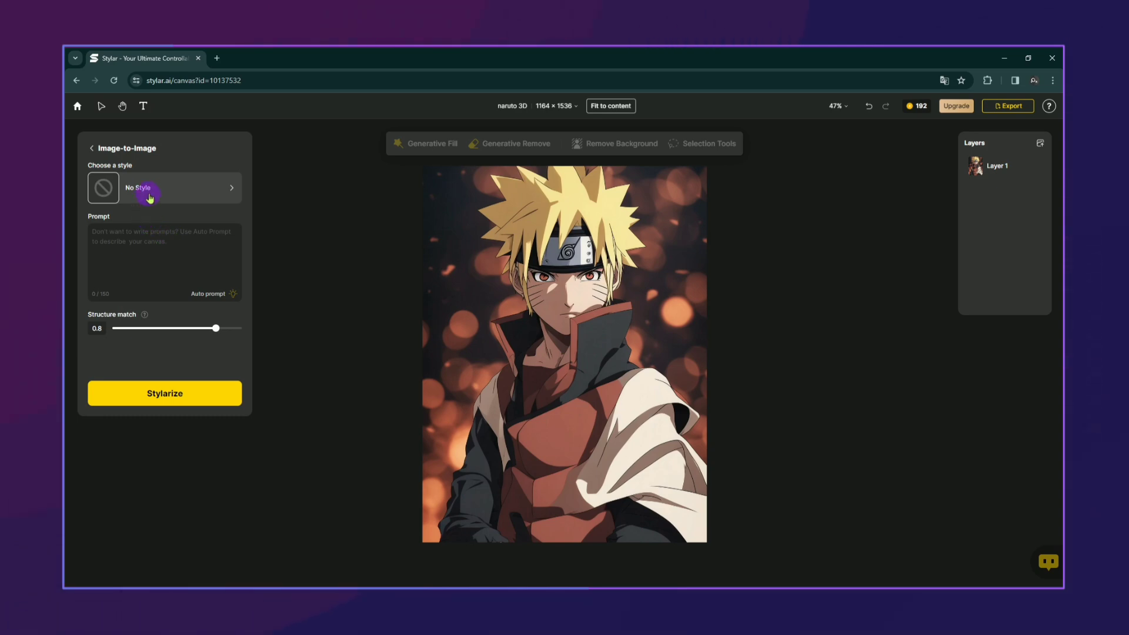
Choose the Dreamy 3D style for the image-to-image conversion of the Naruto picture
{"action": "left_click", "coordinate": [158, 188]}
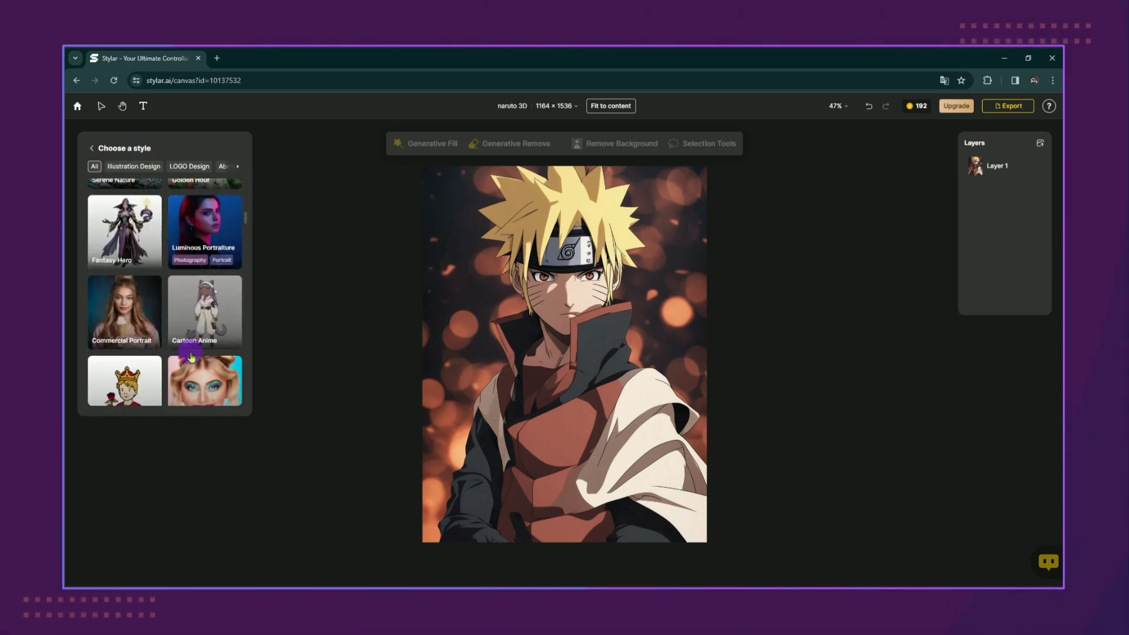
{"action": "scroll", "coordinate": [191, 355], "scroll_direction": "down", "scroll_amount": 1}
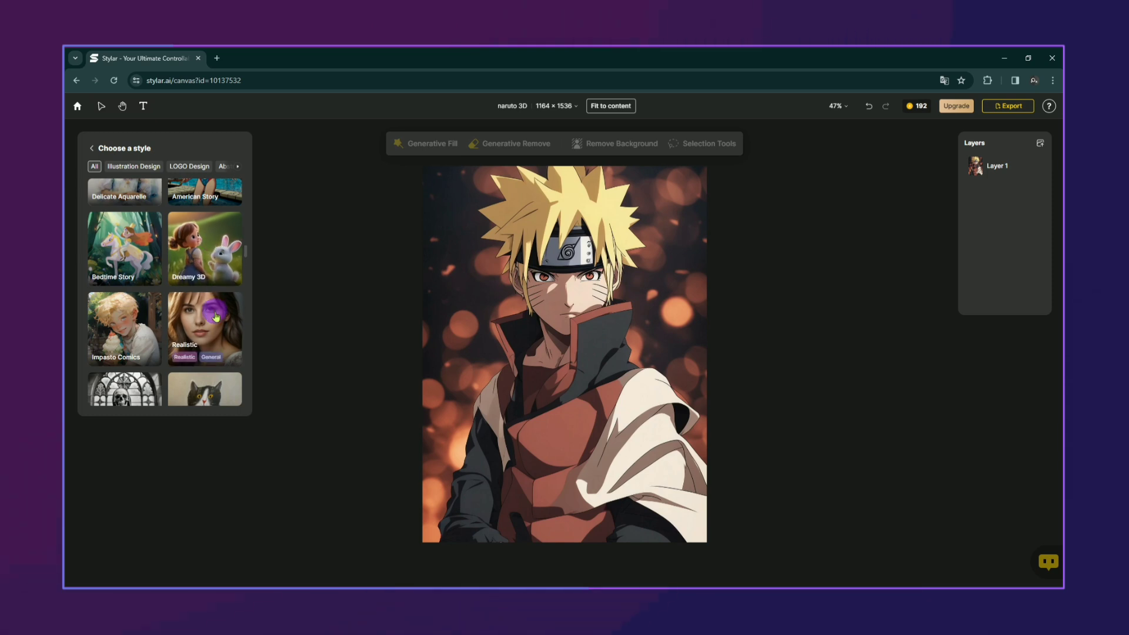
{"action": "left_click", "coordinate": [223, 253]}
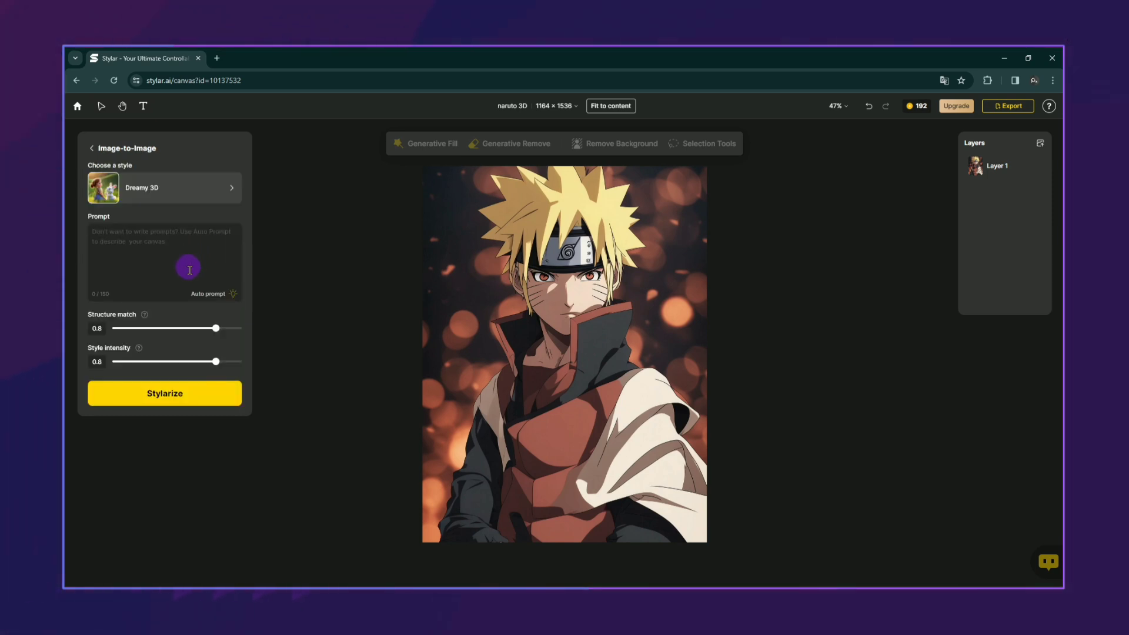
Stylarize the Naruto picture using an automatically generated prompt and a structure match of 1
{"action": "left_click", "coordinate": [232, 294]}
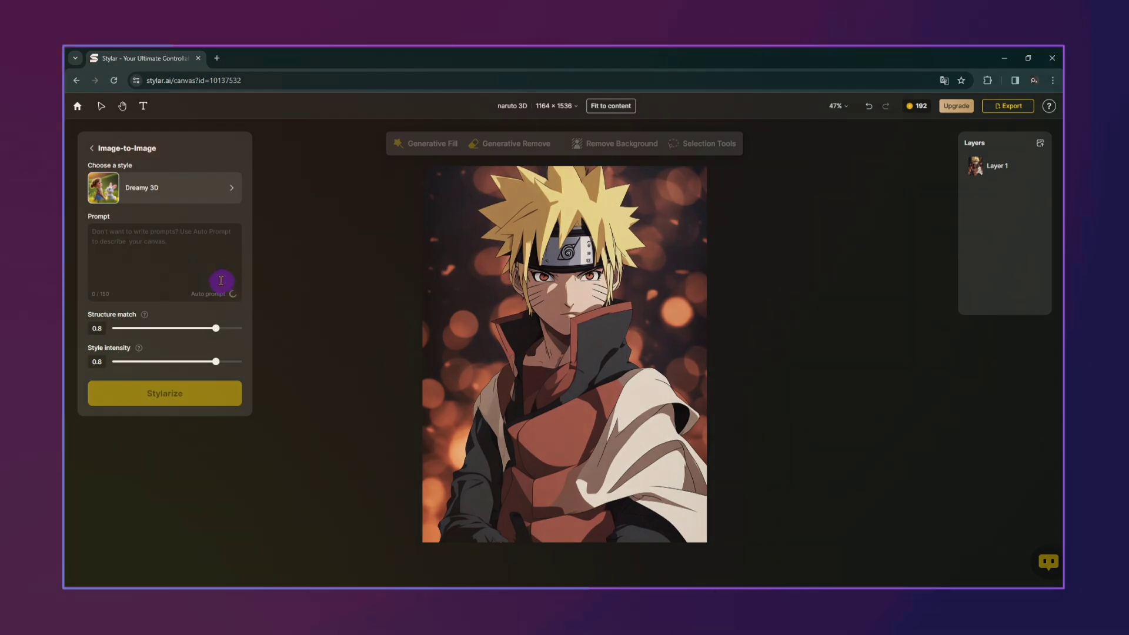
{"action": "left_click_drag", "start_coordinate": [92, 232], "coordinate": [170, 291]}
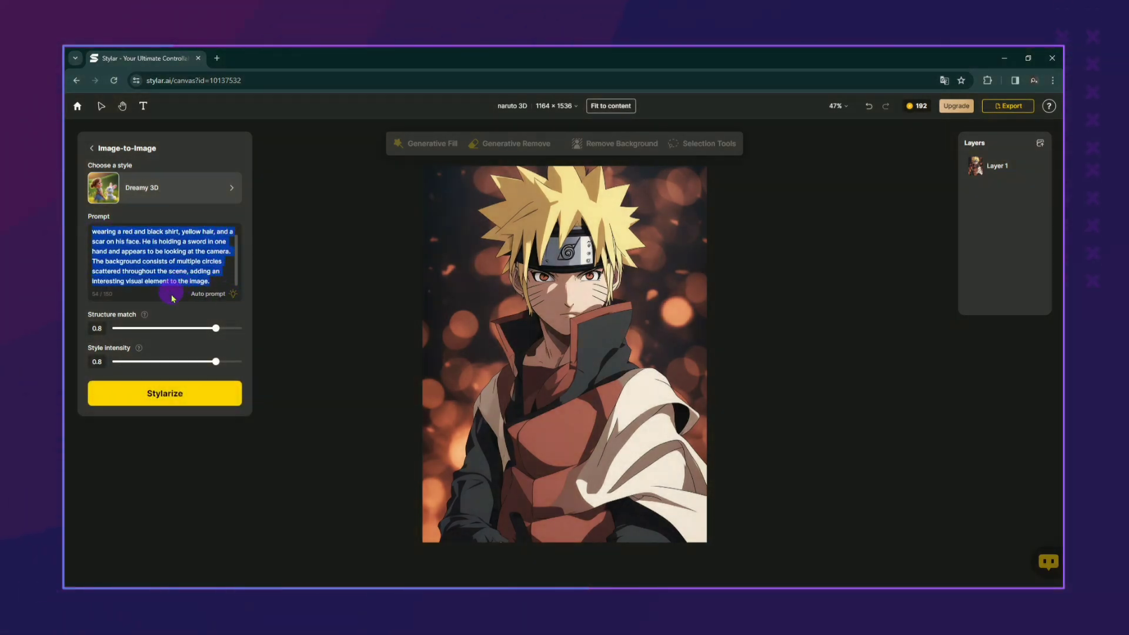
{"action": "left_click", "coordinate": [161, 313]}
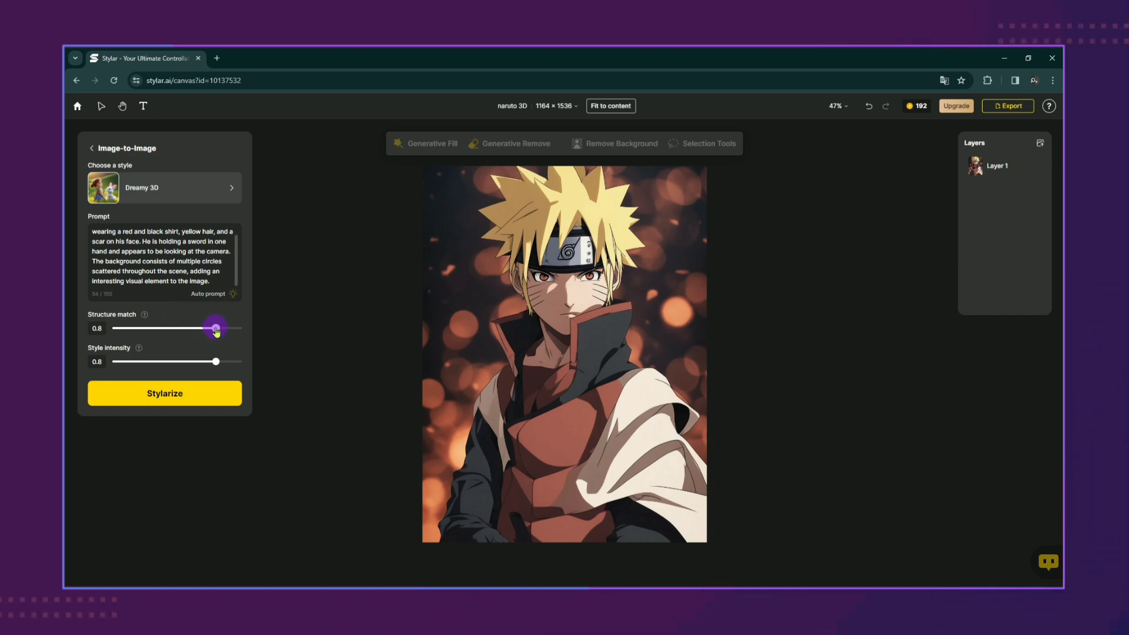
{"action": "left_click_drag", "start_coordinate": [215, 328], "coordinate": [241, 329]}
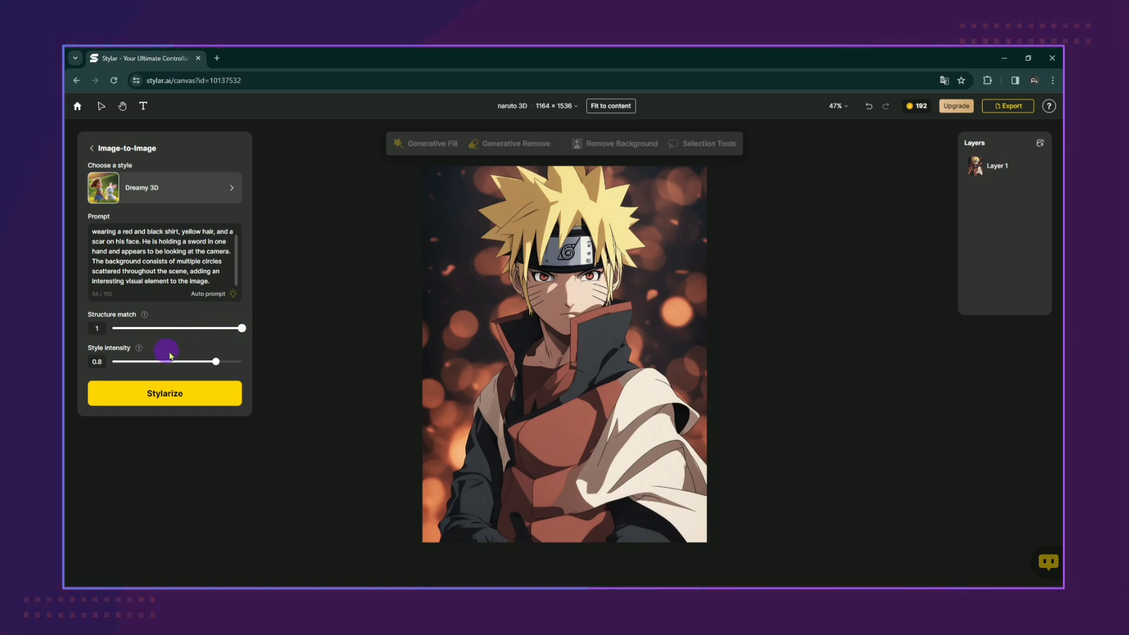
{"action": "left_click", "coordinate": [176, 398]}
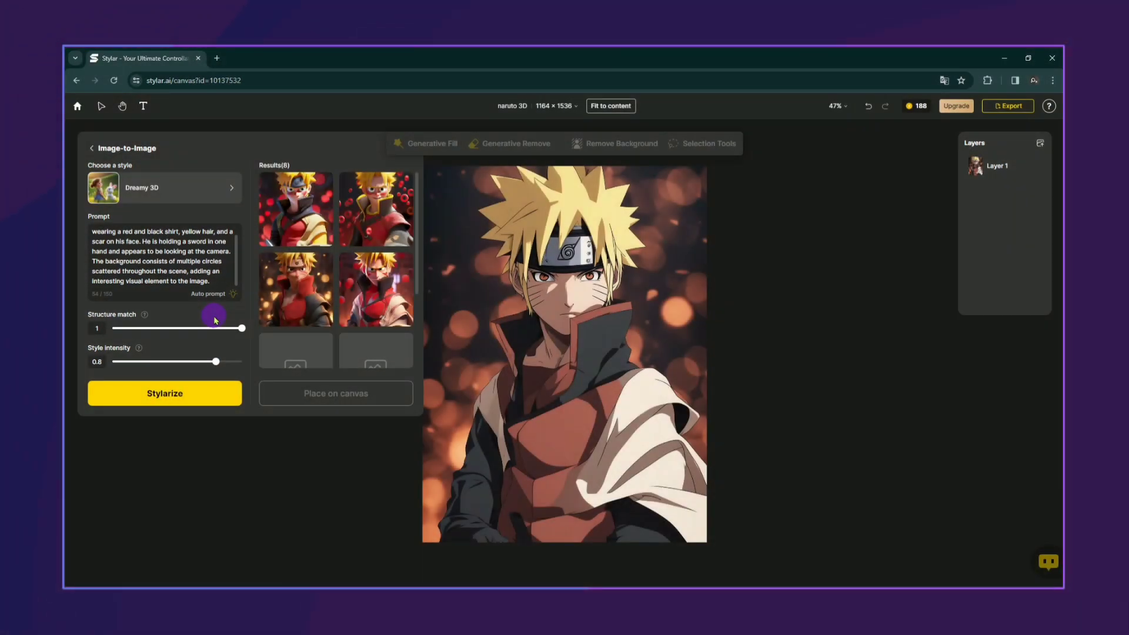
Preview the generated Naruto variations and place the third one, with the golden bokeh background, on the canvas
{"action": "mouse_move", "coordinate": [303, 234]}
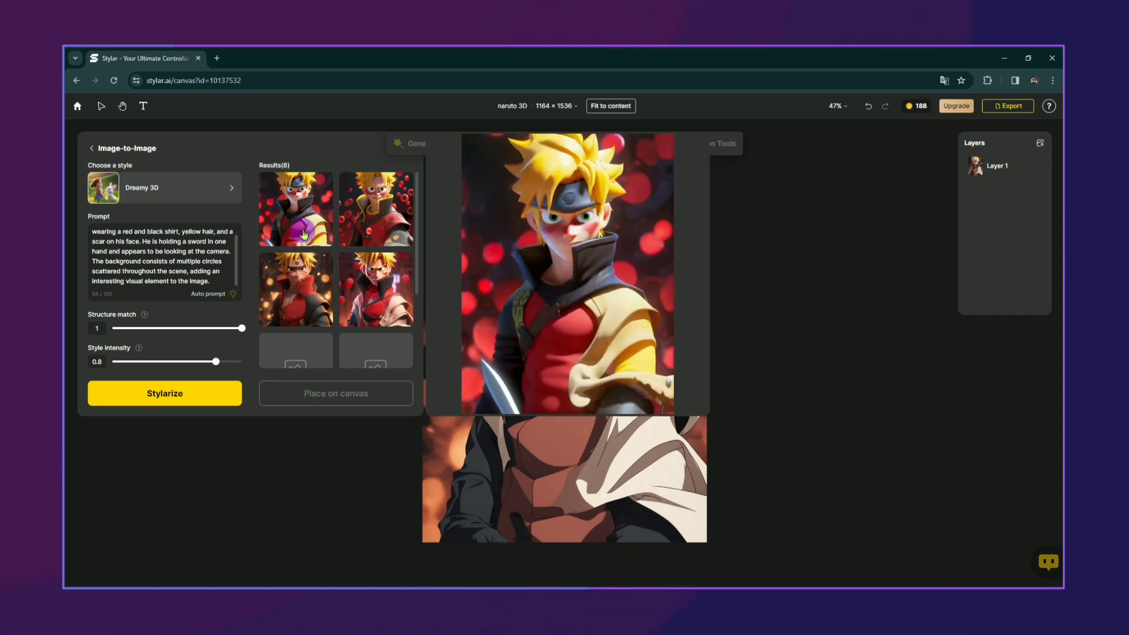
{"action": "mouse_move", "coordinate": [391, 222]}
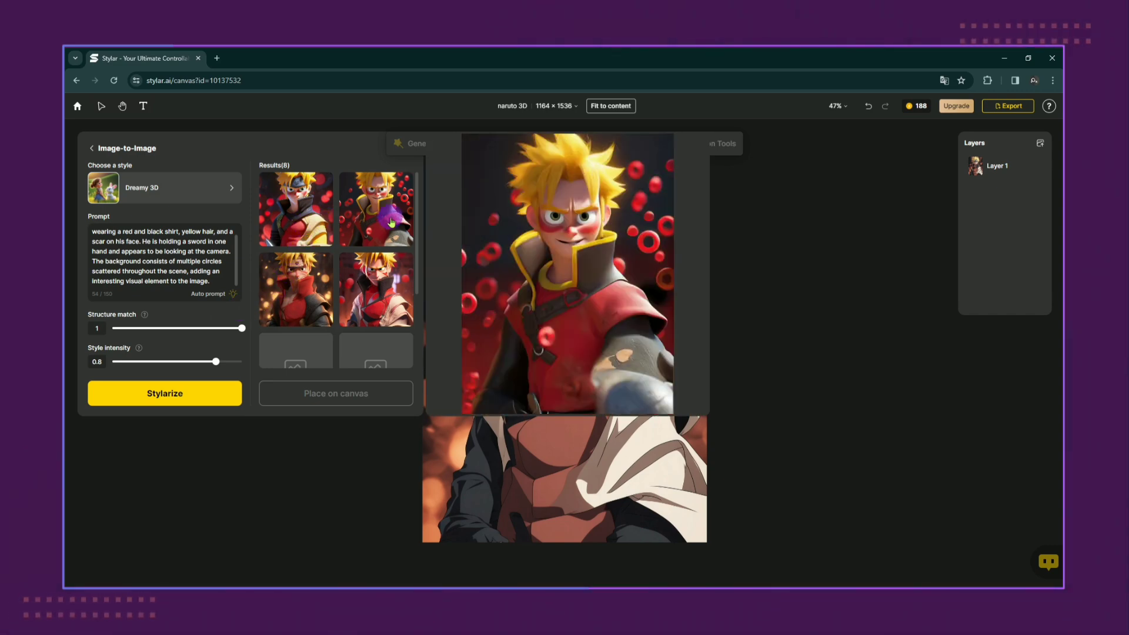
{"action": "mouse_move", "coordinate": [394, 283]}
{"action": "mouse_move", "coordinate": [320, 316]}
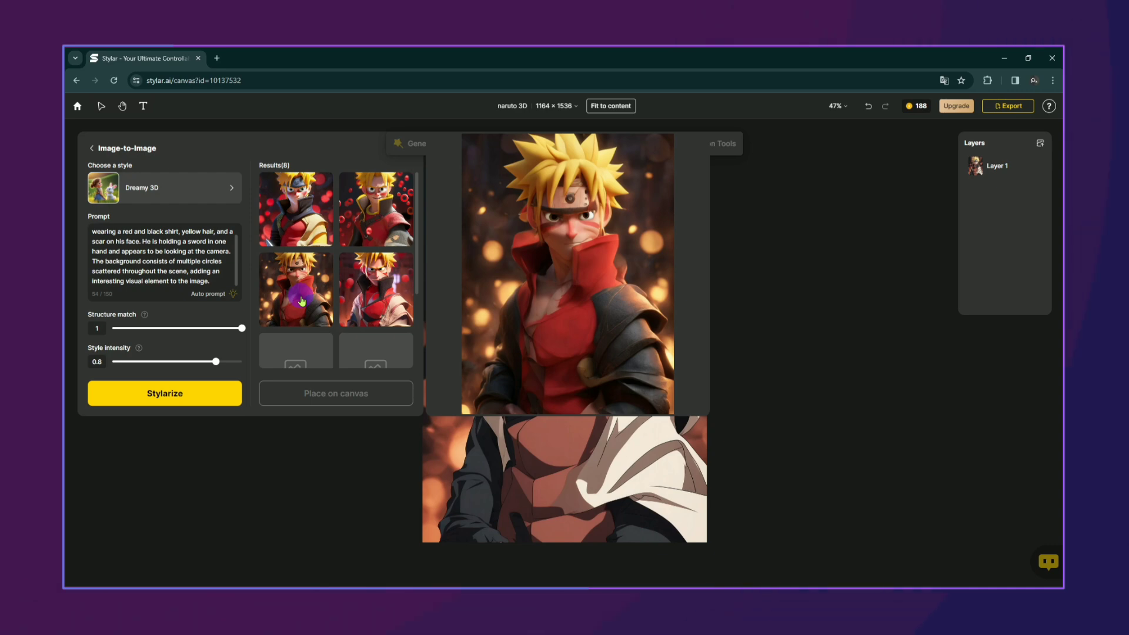
{"action": "left_click", "coordinate": [301, 301]}
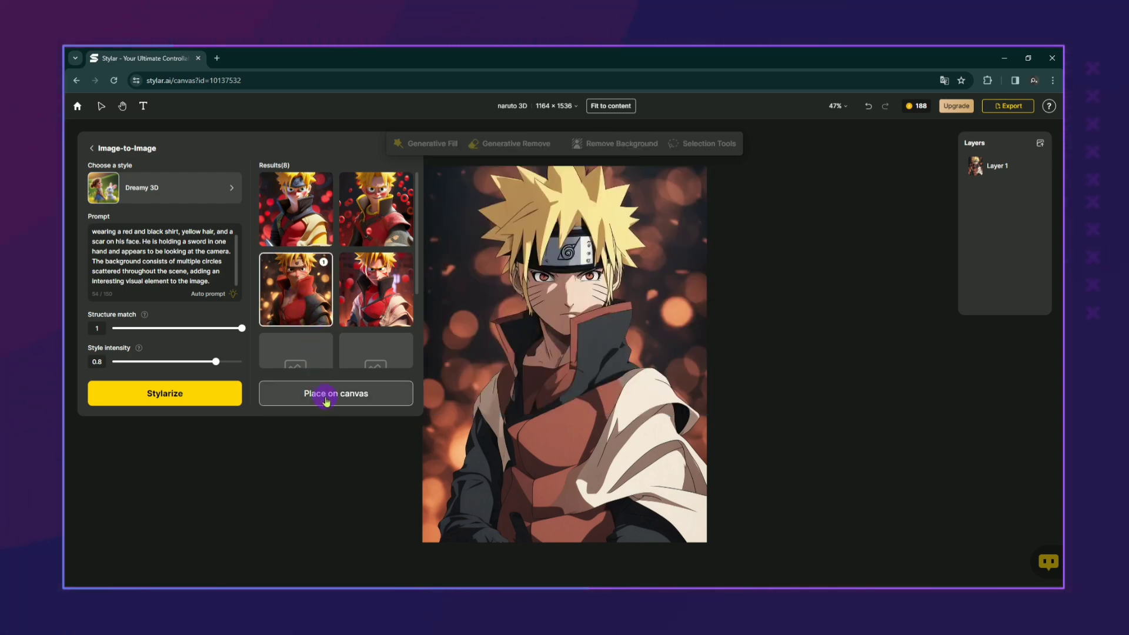
{"action": "left_click", "coordinate": [326, 399]}
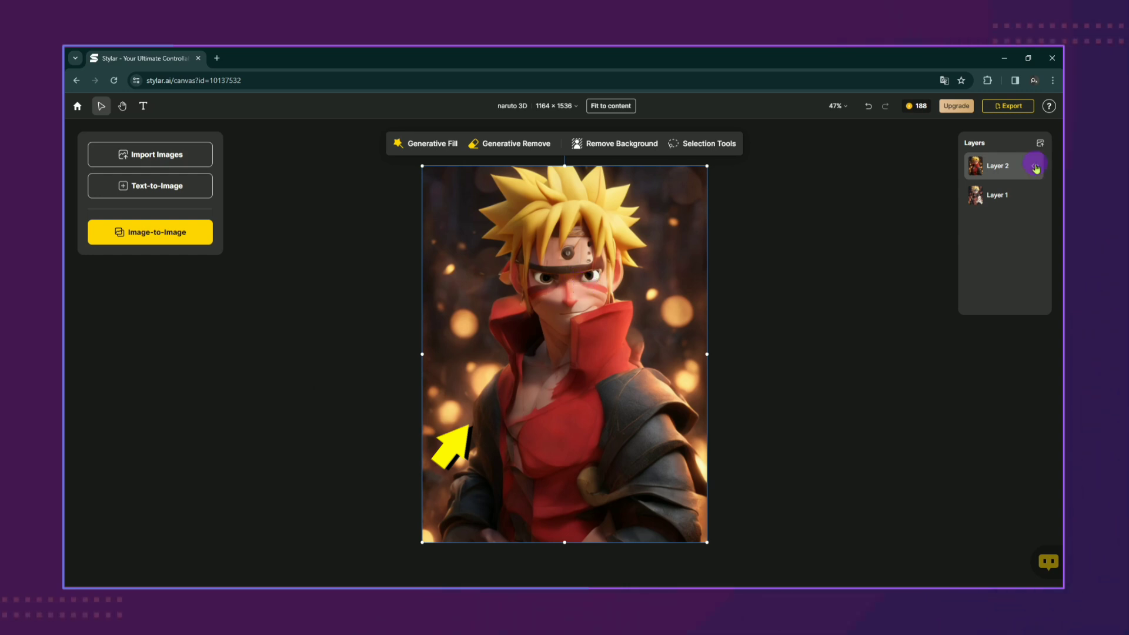
Toggle the visibility of Layer 2 to compare the 3D version with the original Naruto picture
{"action": "left_click", "coordinate": [1035, 167]}
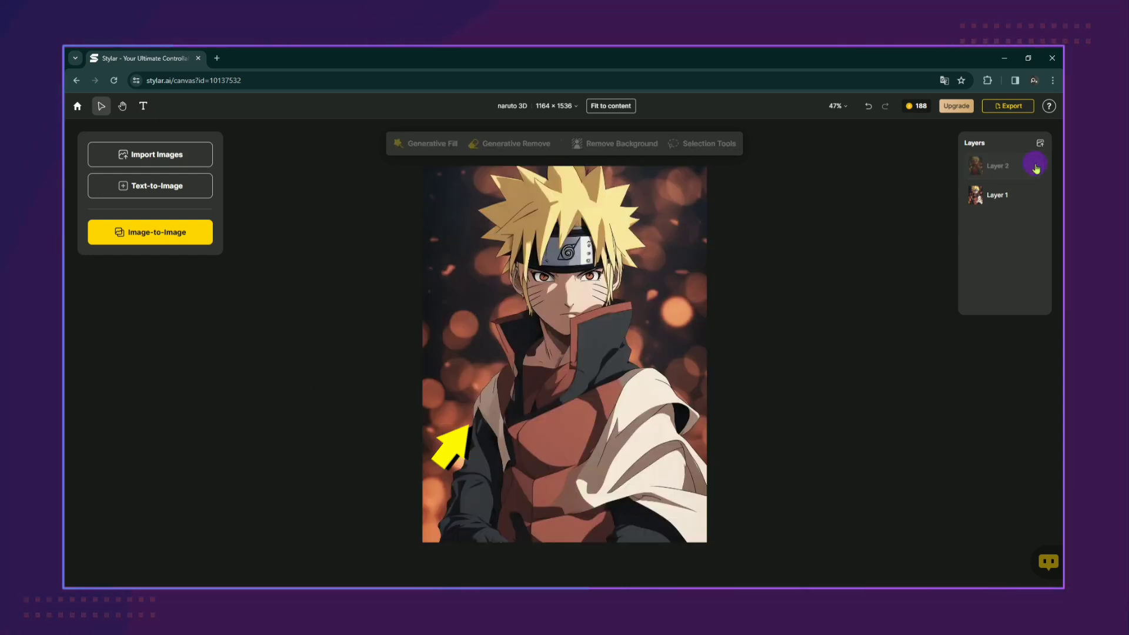
{"action": "left_click", "coordinate": [1035, 167]}
{"action": "left_click", "coordinate": [1035, 167]}
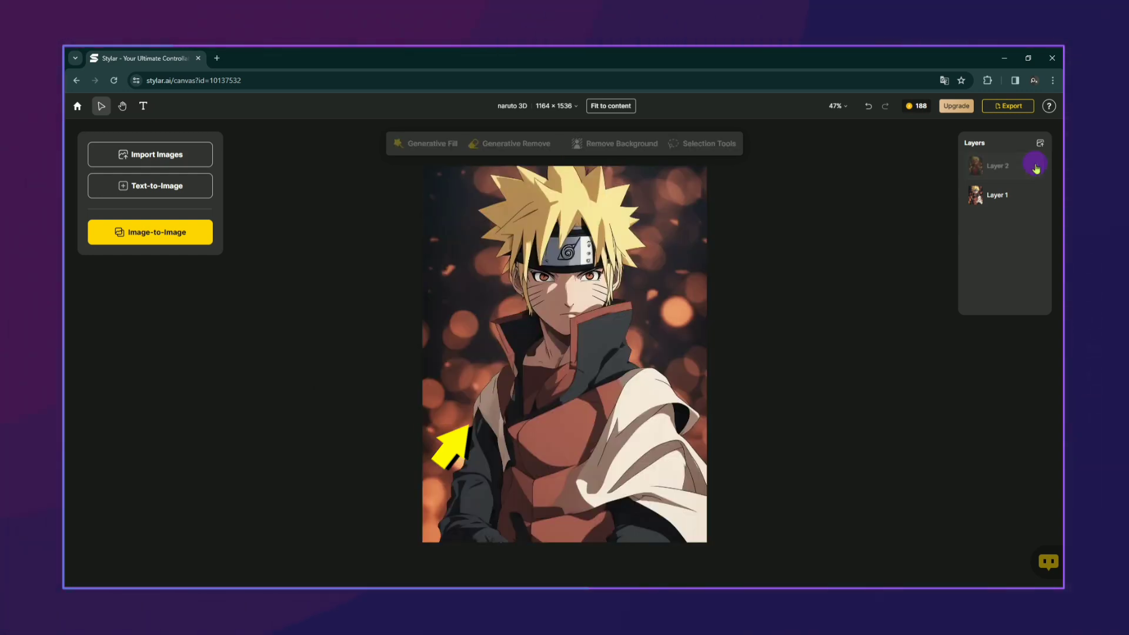
{"action": "left_click", "coordinate": [1036, 167]}
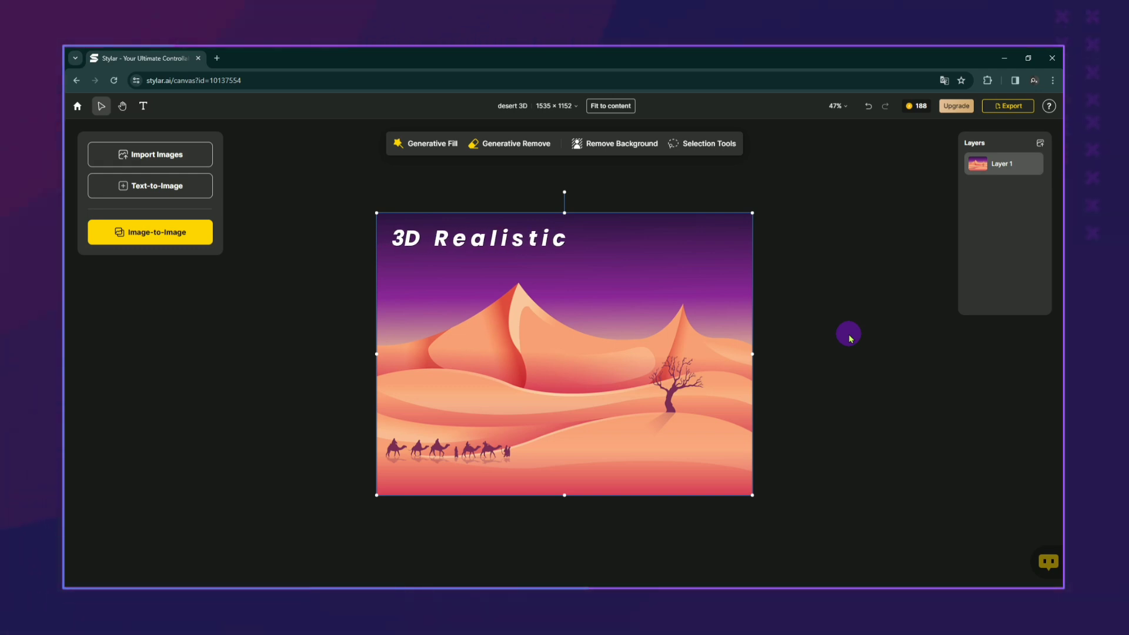
Start an image-to-image conversion of the desert illustration and choose the Realistic style
{"action": "left_click", "coordinate": [147, 235]}
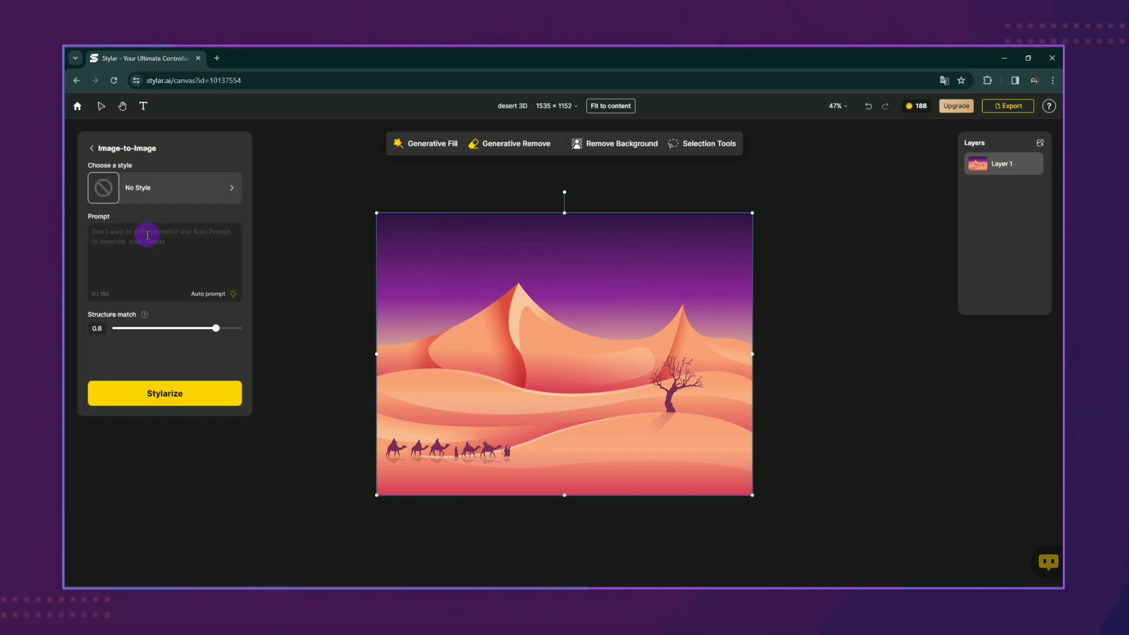
{"action": "left_click", "coordinate": [147, 196]}
{"action": "scroll", "coordinate": [174, 310], "scroll_direction": "down", "scroll_amount": 10}
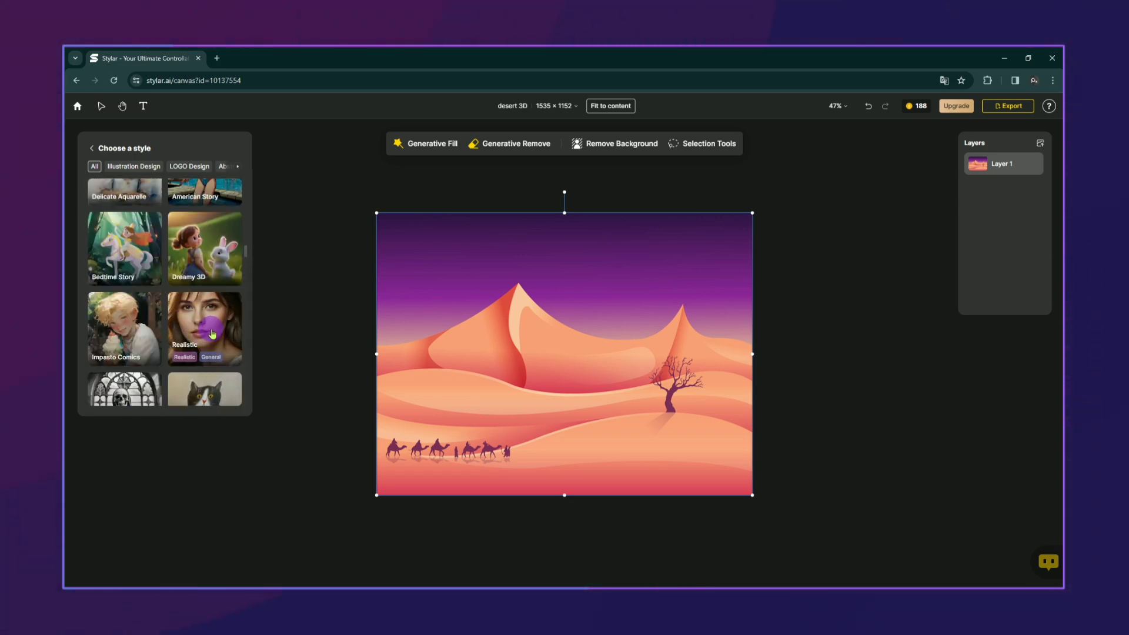
{"action": "left_click", "coordinate": [209, 332]}
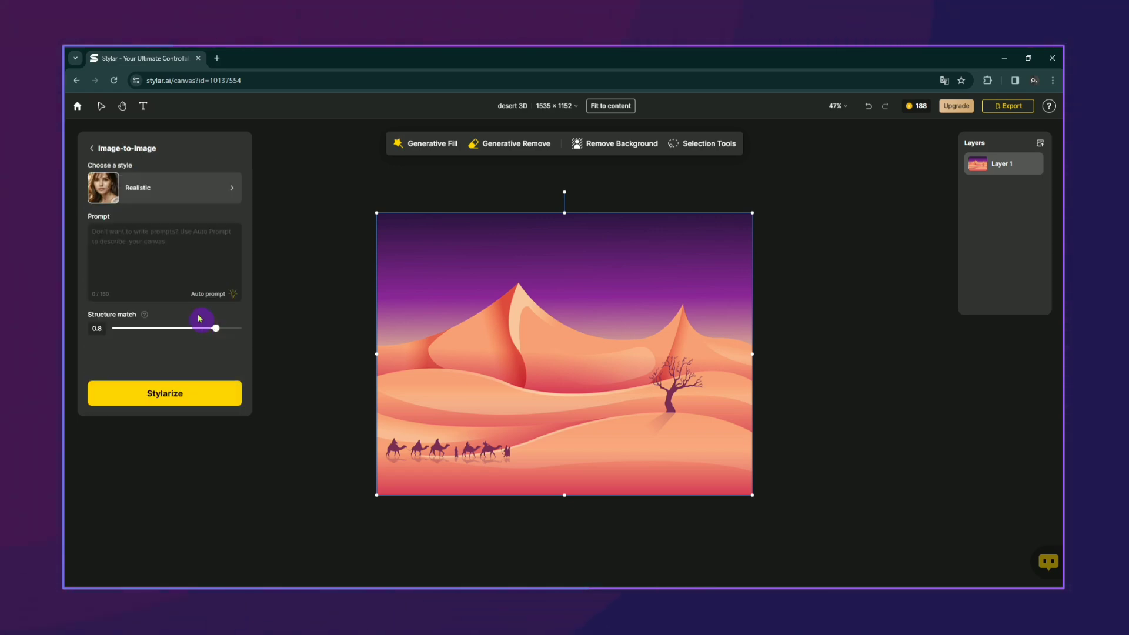
Stylarize the desert illustration using an automatically generated prompt and a structure match of 1
{"action": "left_click", "coordinate": [231, 297]}
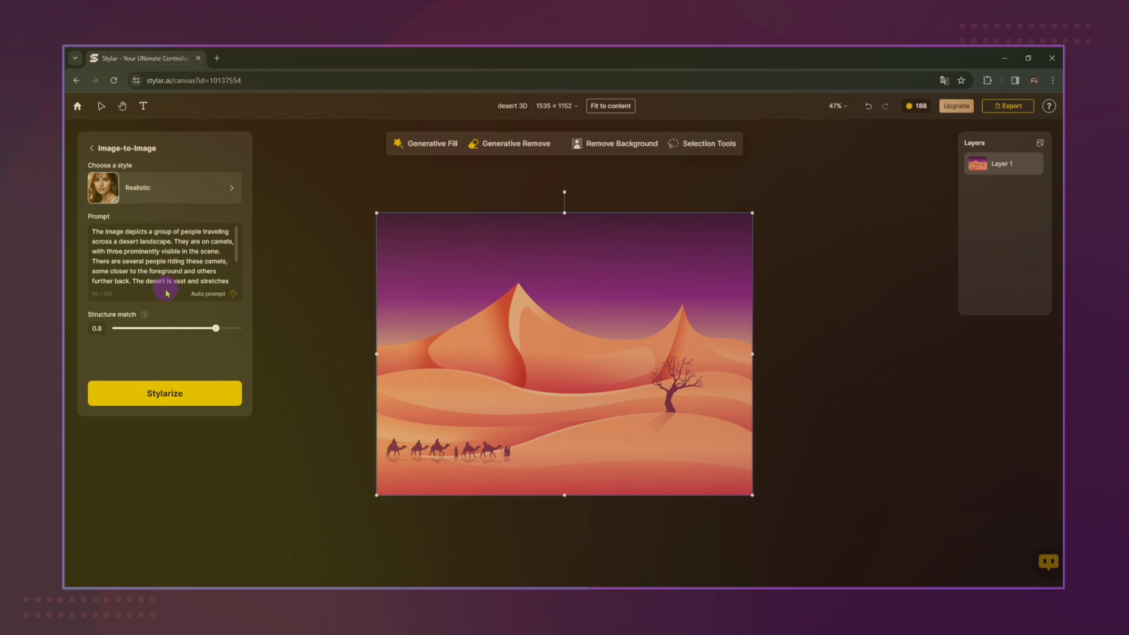
{"action": "left_click", "coordinate": [105, 231]}
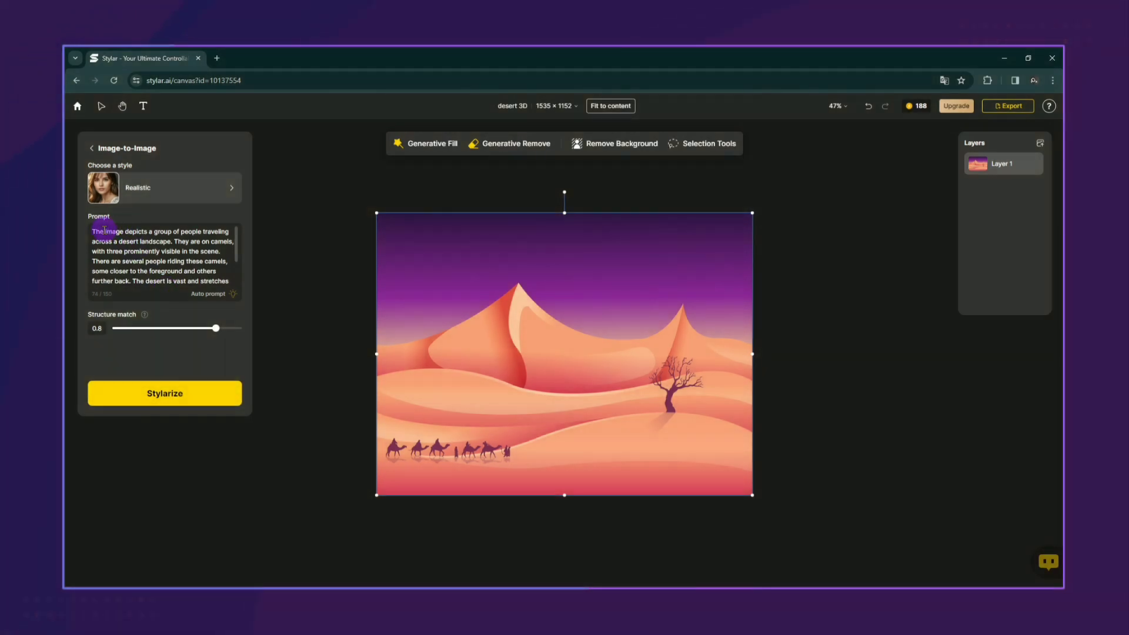
{"action": "left_click_drag", "start_coordinate": [97, 230], "coordinate": [242, 328]}
{"action": "left_click", "coordinate": [216, 328]}
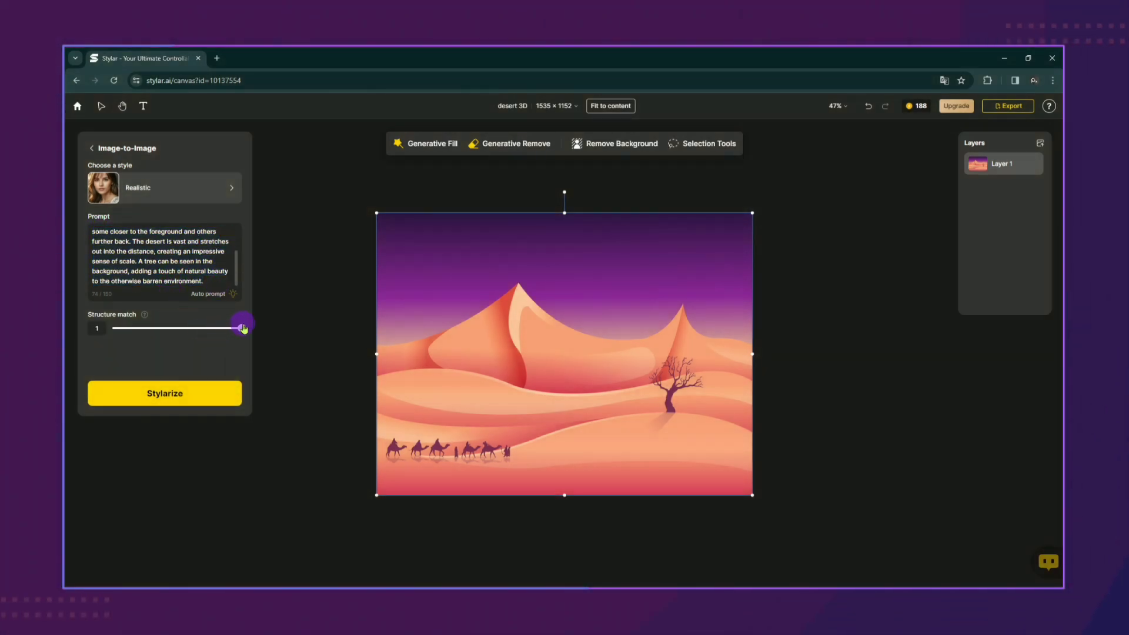
{"action": "left_click", "coordinate": [203, 399]}
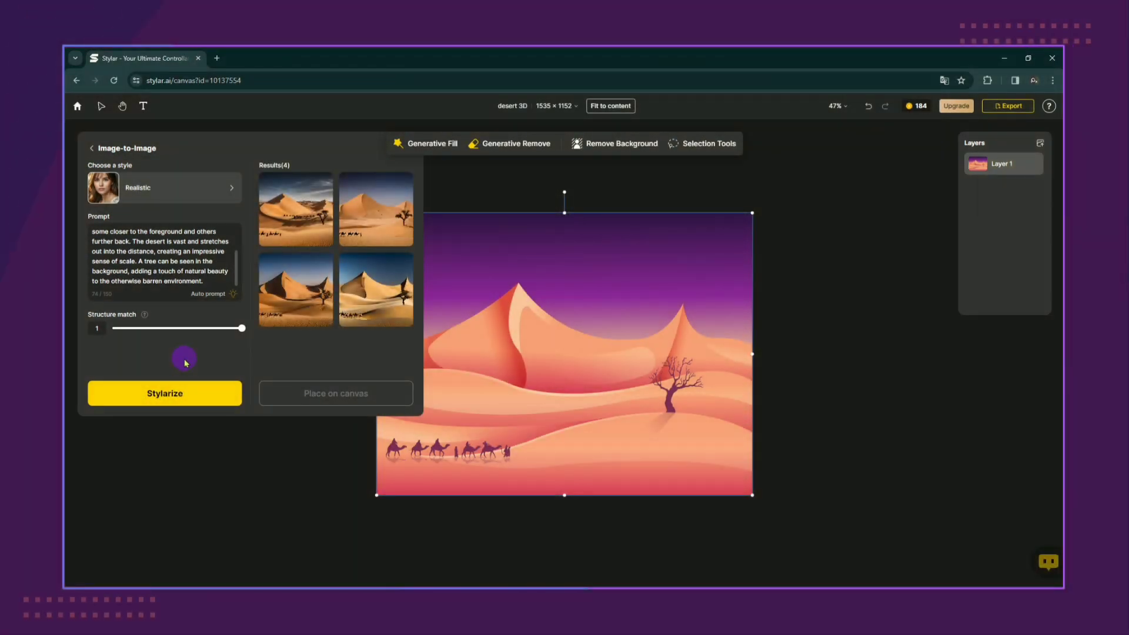
Preview the realistic desert results, select all four and place them on the canvas
{"action": "mouse_move", "coordinate": [282, 218]}
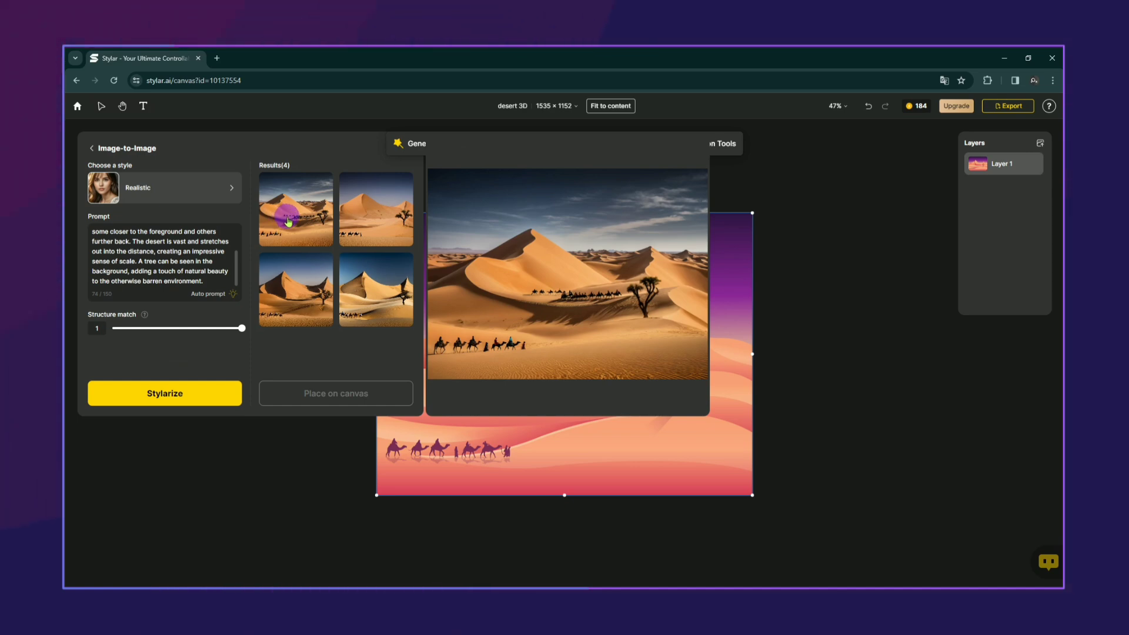
{"action": "mouse_move", "coordinate": [320, 289]}
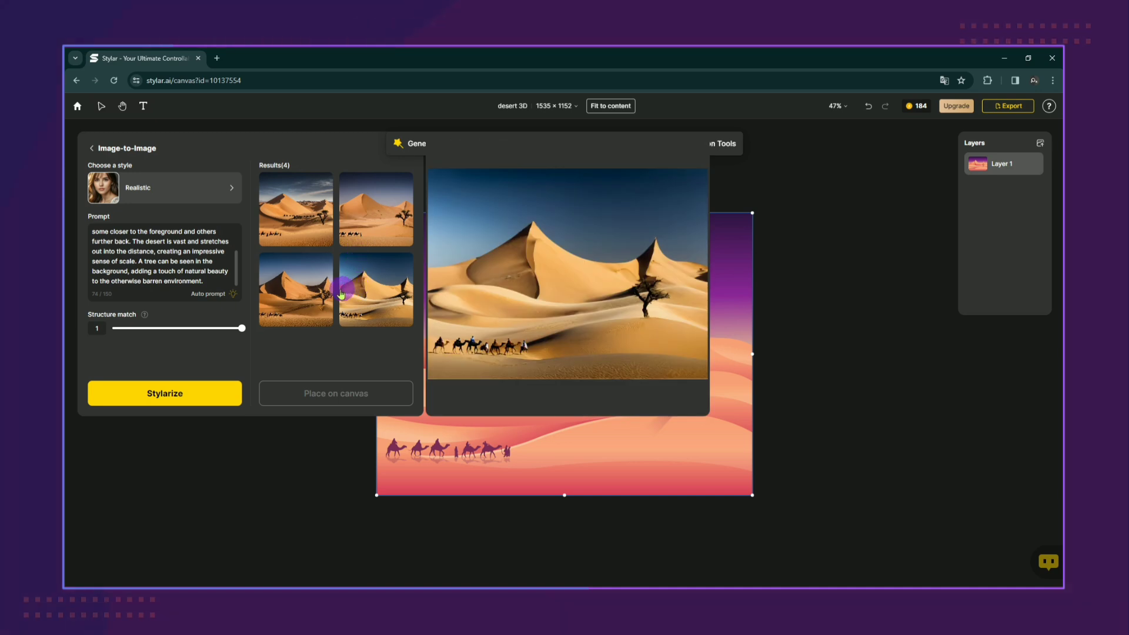
{"action": "left_click", "coordinate": [328, 219]}
{"action": "left_click", "coordinate": [352, 219]}
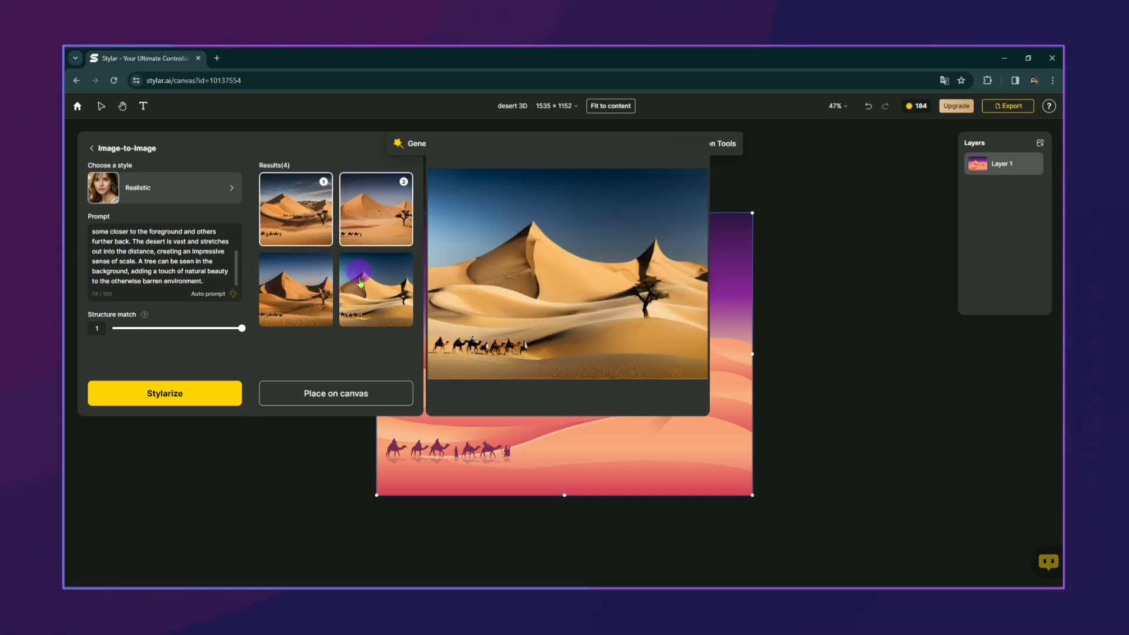
{"action": "left_click", "coordinate": [360, 282]}
{"action": "left_click", "coordinate": [295, 285]}
{"action": "left_click", "coordinate": [322, 393]}
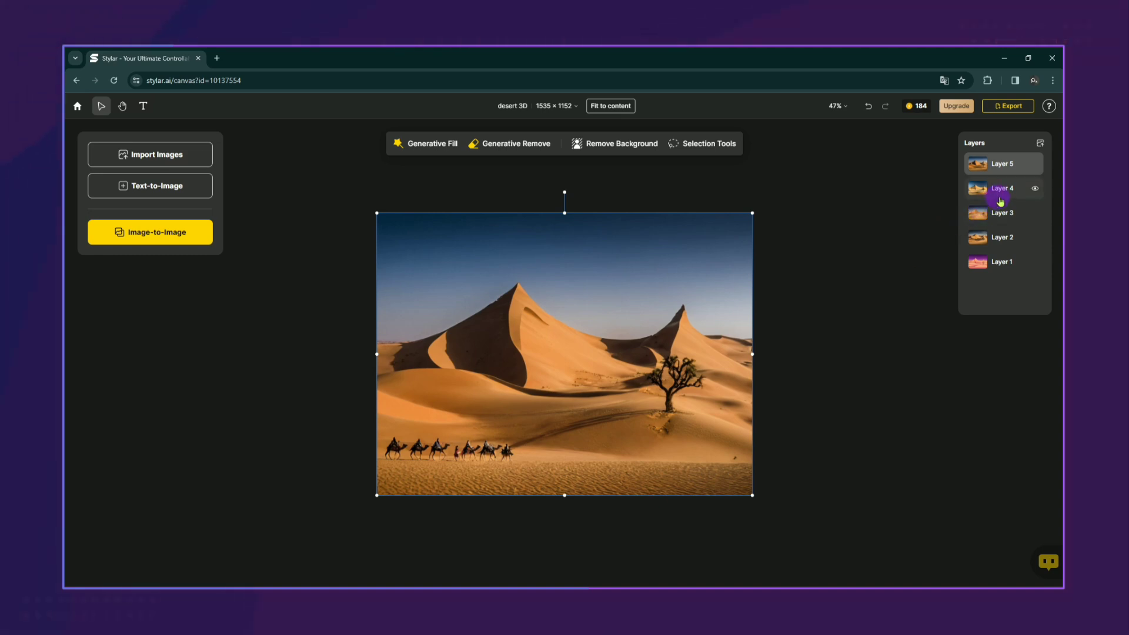
Hide Layers 2 to 4 and toggle the visibility of Layer 5 to compare it with the original desert illustration
{"action": "left_click", "coordinate": [1035, 165]}
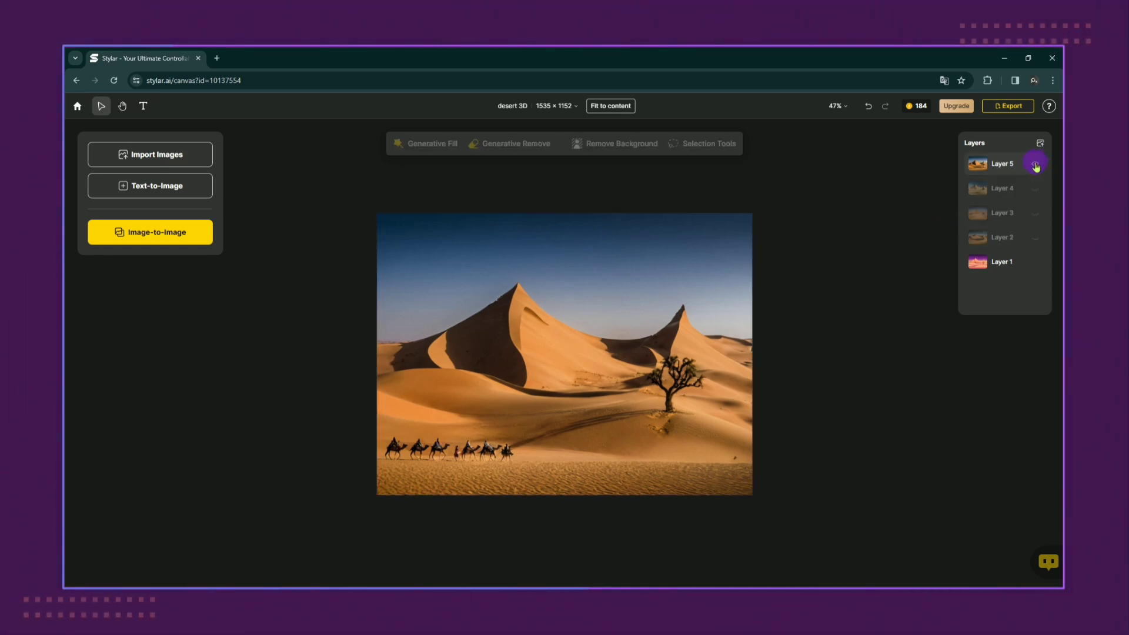
{"action": "left_click", "coordinate": [1035, 165]}
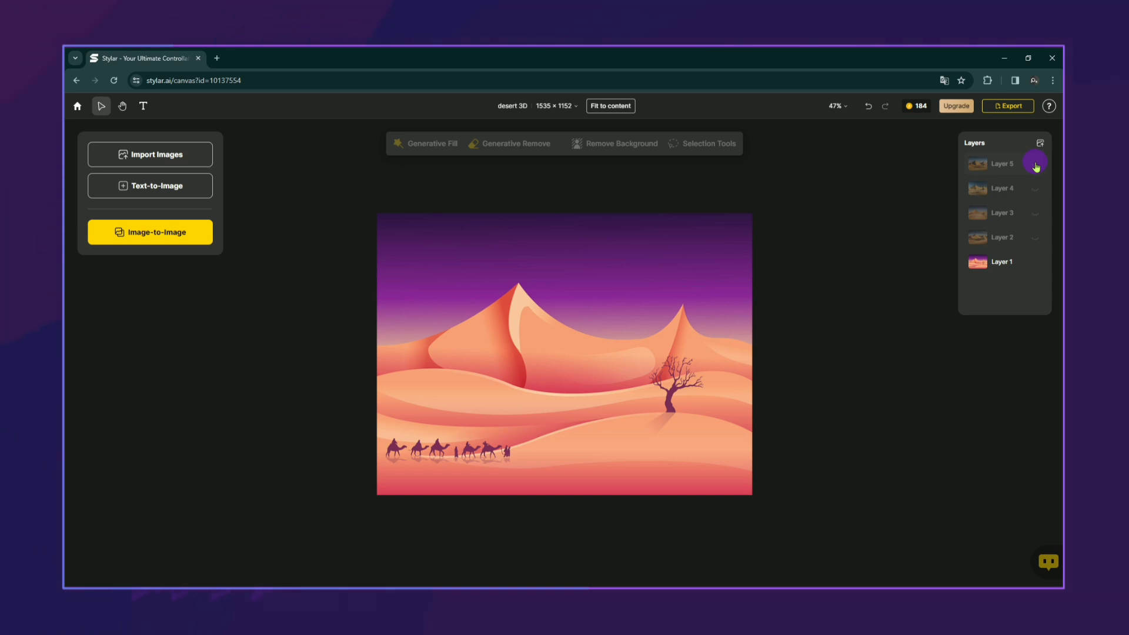
{"action": "left_click", "coordinate": [1035, 165]}
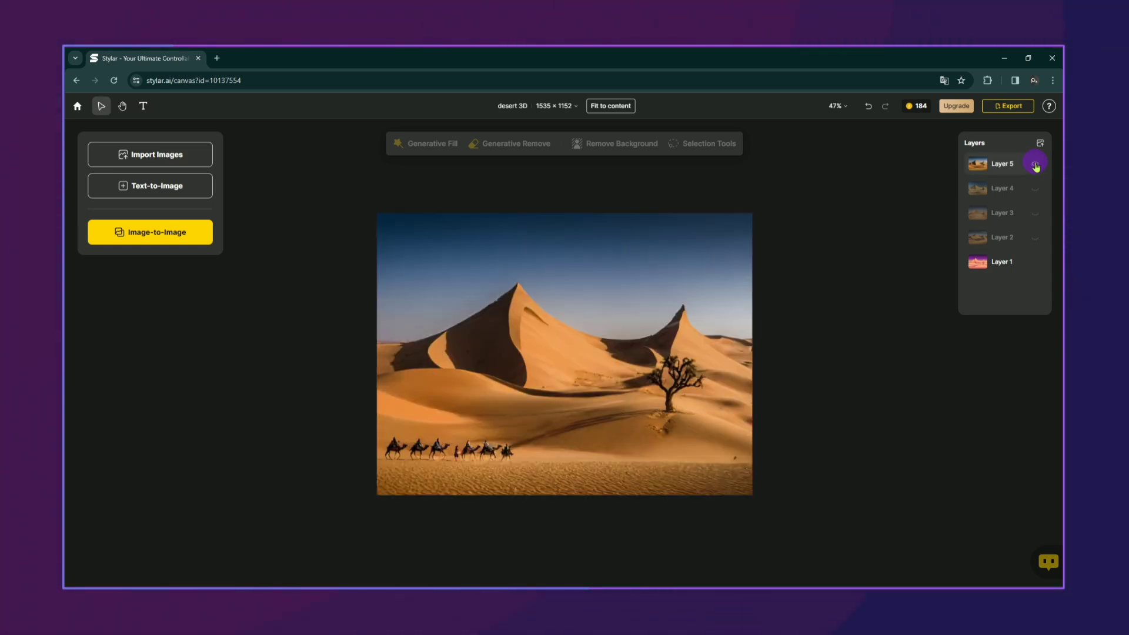
{"action": "left_click", "coordinate": [1036, 165]}
{"action": "left_click", "coordinate": [1036, 164]}
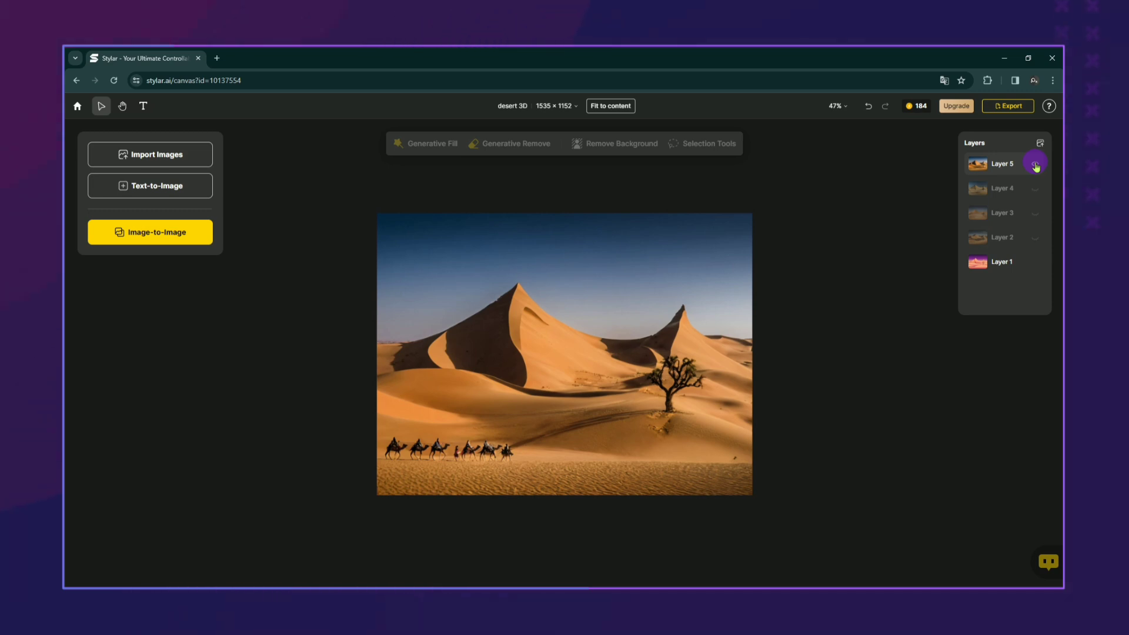
{"action": "left_click", "coordinate": [1035, 164]}
{"action": "left_click", "coordinate": [1035, 165]}
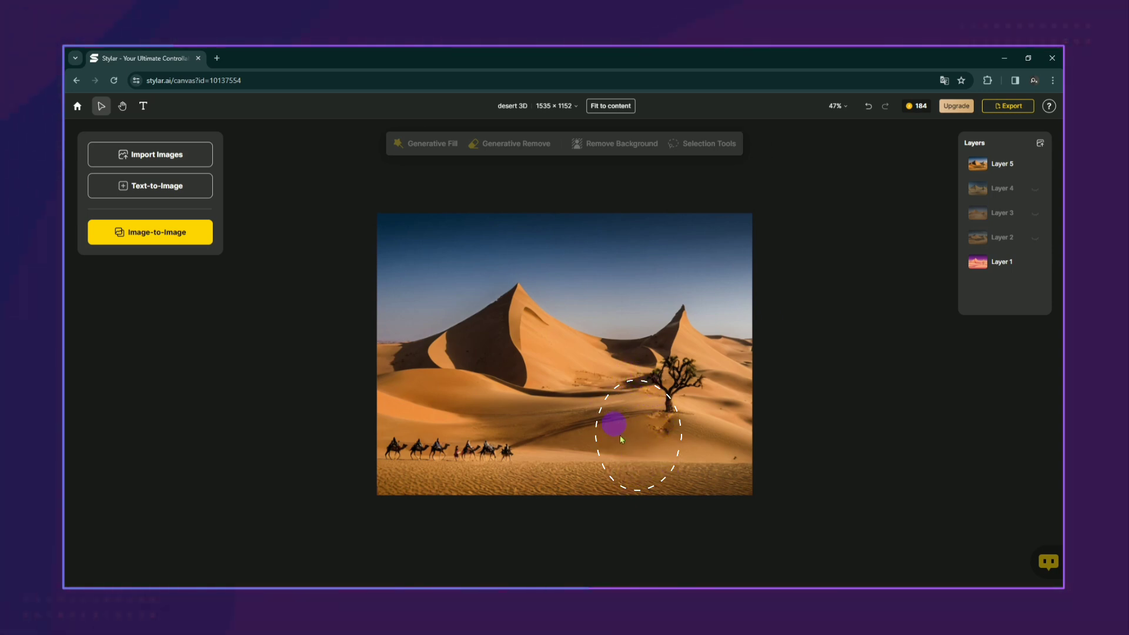
Use Generative Fill on Layer 5 to generate a "cactus tree" in a tall masked area on the sand just beside the existing tree
{"action": "left_click", "coordinate": [989, 166]}
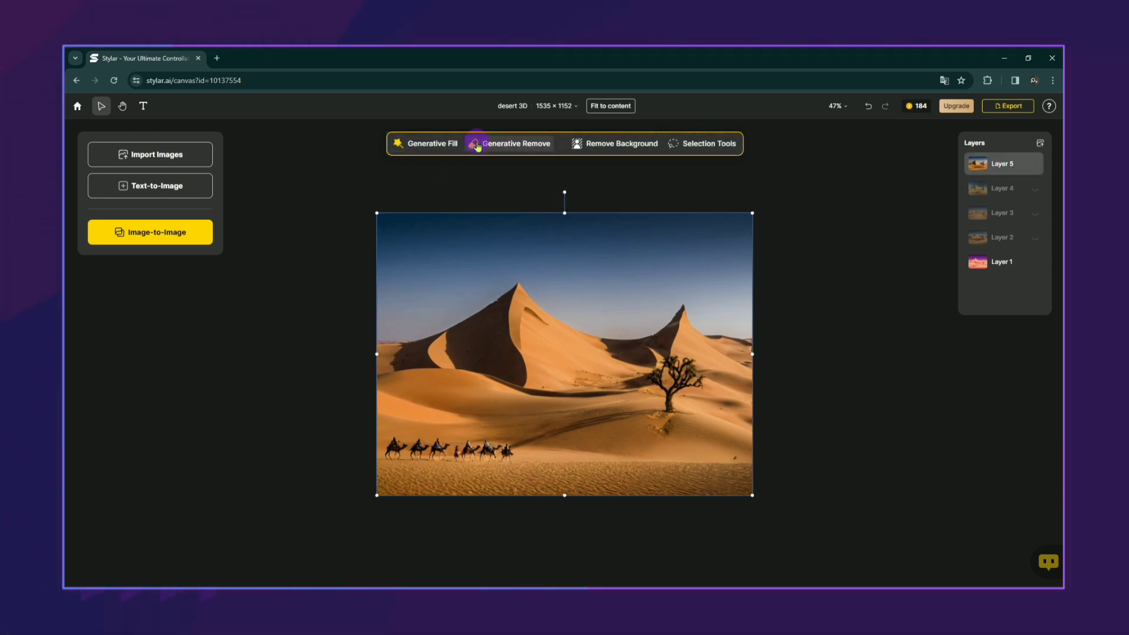
{"action": "left_click", "coordinate": [432, 145]}
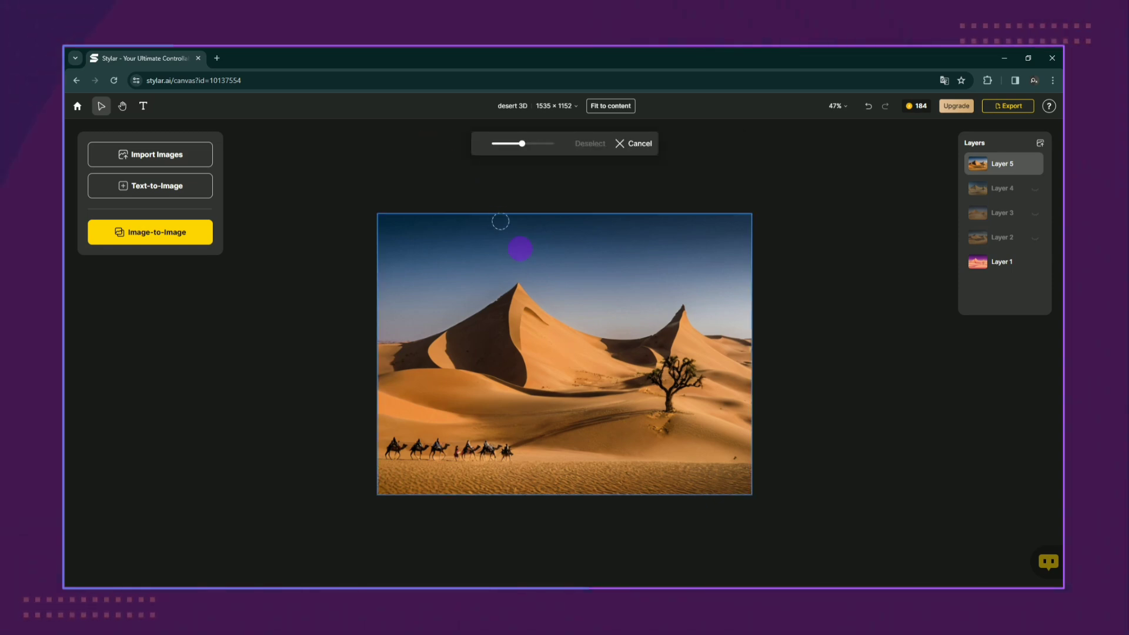
{"action": "mouse_move", "coordinate": [619, 404]}
{"action": "left_mouse_down"}
{"action": "mouse_move", "coordinate": [628, 442]}
{"action": "mouse_move", "coordinate": [609, 378]}
{"action": "mouse_move", "coordinate": [627, 427]}
{"action": "mouse_move", "coordinate": [618, 375]}
{"action": "mouse_move", "coordinate": [633, 371]}
{"action": "mouse_move", "coordinate": [637, 436]}
{"action": "mouse_move", "coordinate": [610, 465]}
{"action": "mouse_move", "coordinate": [628, 426]}
{"action": "mouse_move", "coordinate": [616, 454]}
{"action": "mouse_move", "coordinate": [602, 398]}
{"action": "mouse_move", "coordinate": [624, 368]}
{"action": "mouse_move", "coordinate": [629, 434]}
{"action": "mouse_move", "coordinate": [613, 459]}
{"action": "mouse_move", "coordinate": [593, 419]}
{"action": "left_mouse_up"}
{"action": "left_click", "coordinate": [538, 507]}
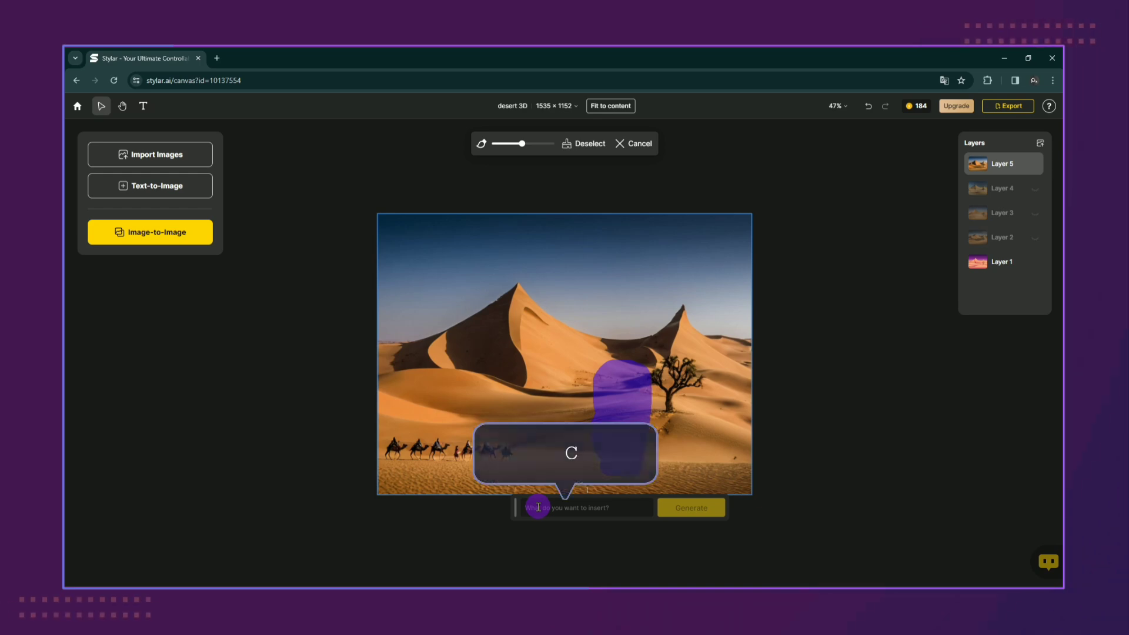
{"action": "type", "text": "cactus tree"}
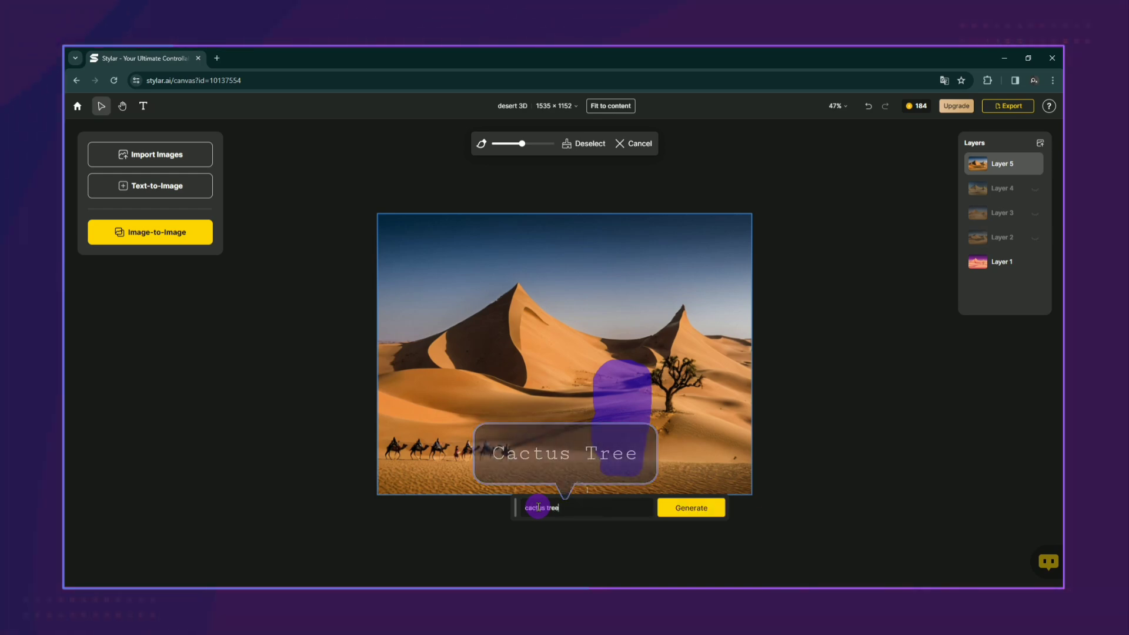
{"action": "left_click", "coordinate": [687, 506]}
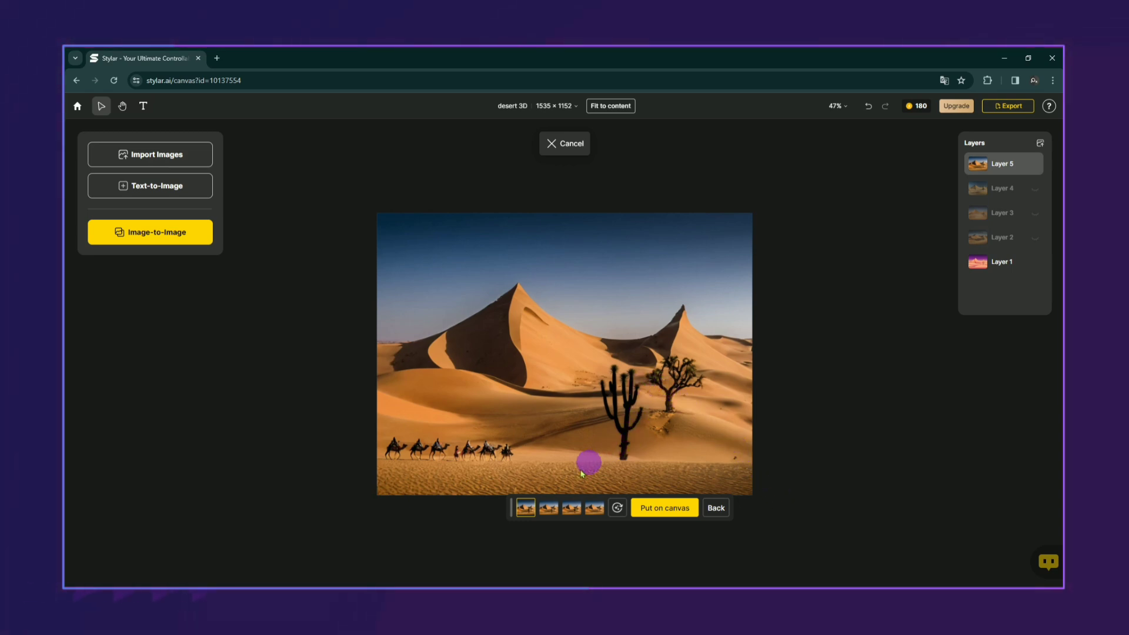
Preview the cactus variations and put the second one on the canvas
{"action": "left_click", "coordinate": [549, 510]}
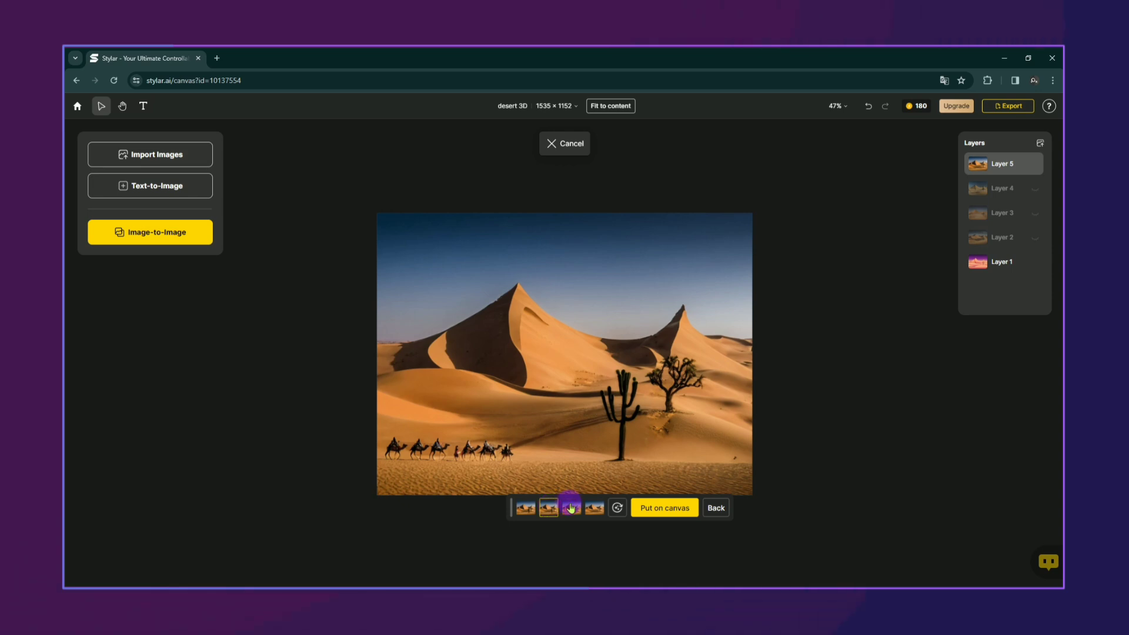
{"action": "left_click", "coordinate": [574, 510]}
{"action": "left_click", "coordinate": [590, 509]}
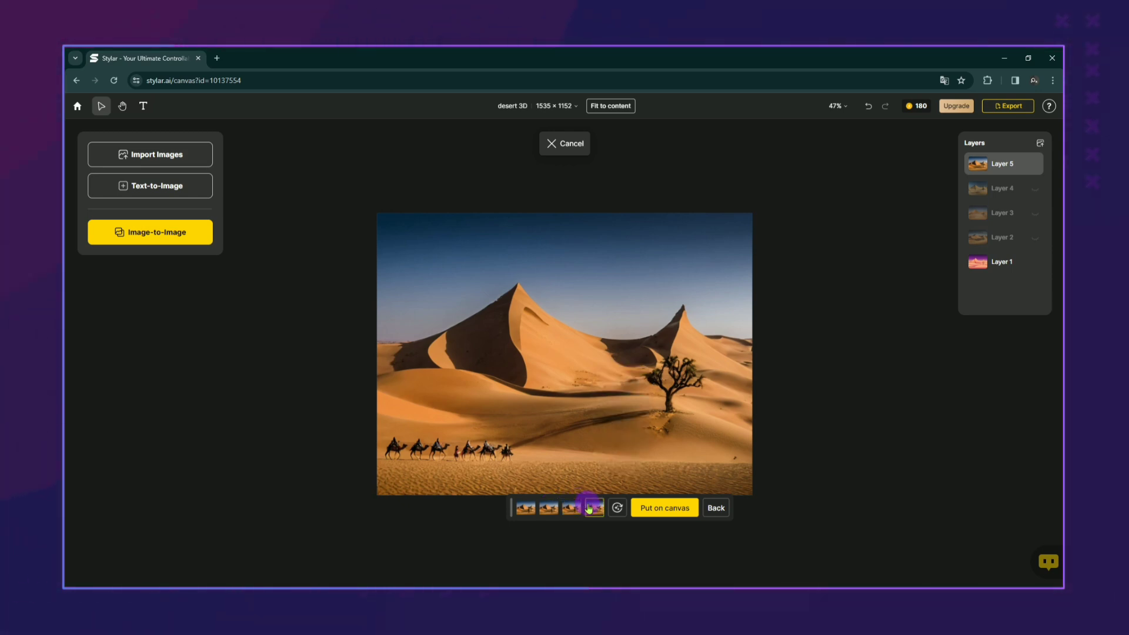
{"action": "left_click", "coordinate": [573, 507]}
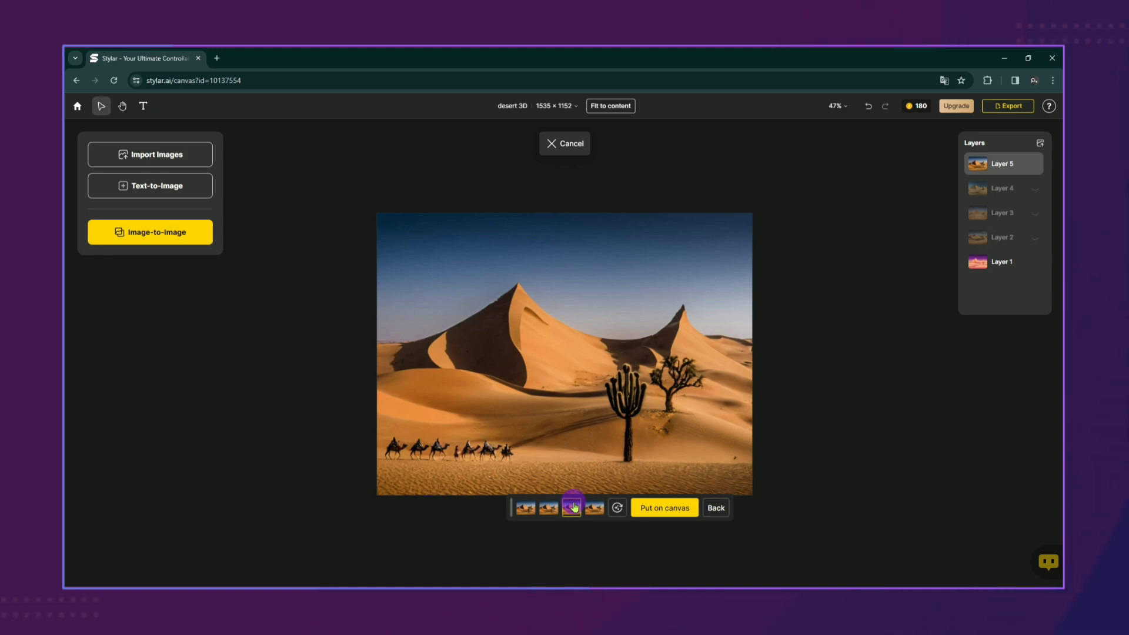
{"action": "left_click", "coordinate": [548, 509]}
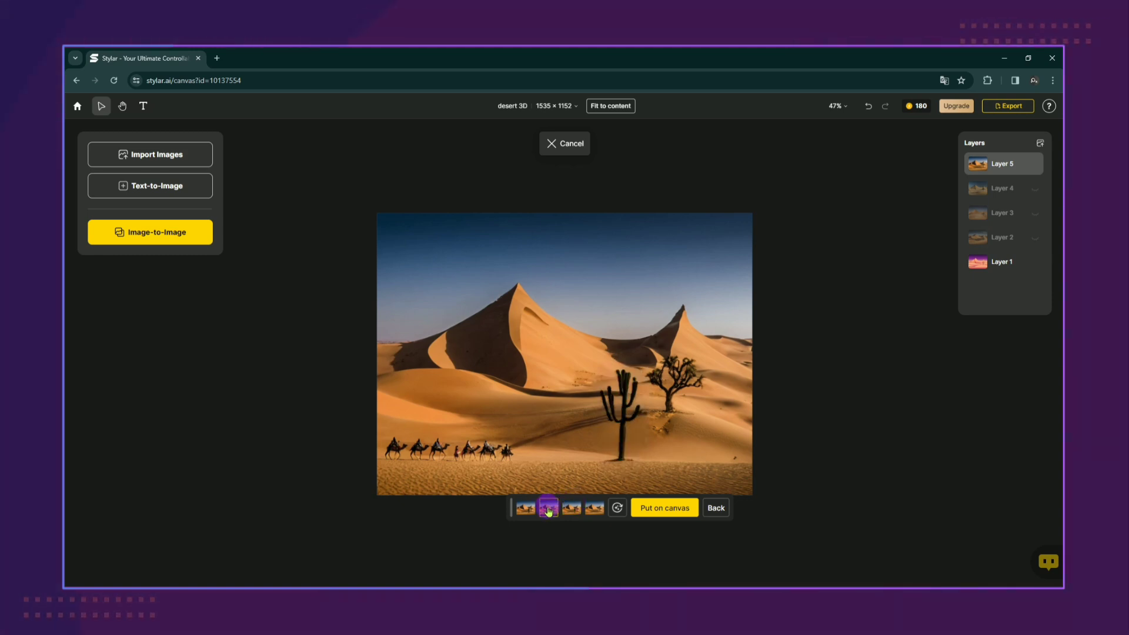
{"action": "left_click", "coordinate": [652, 507]}
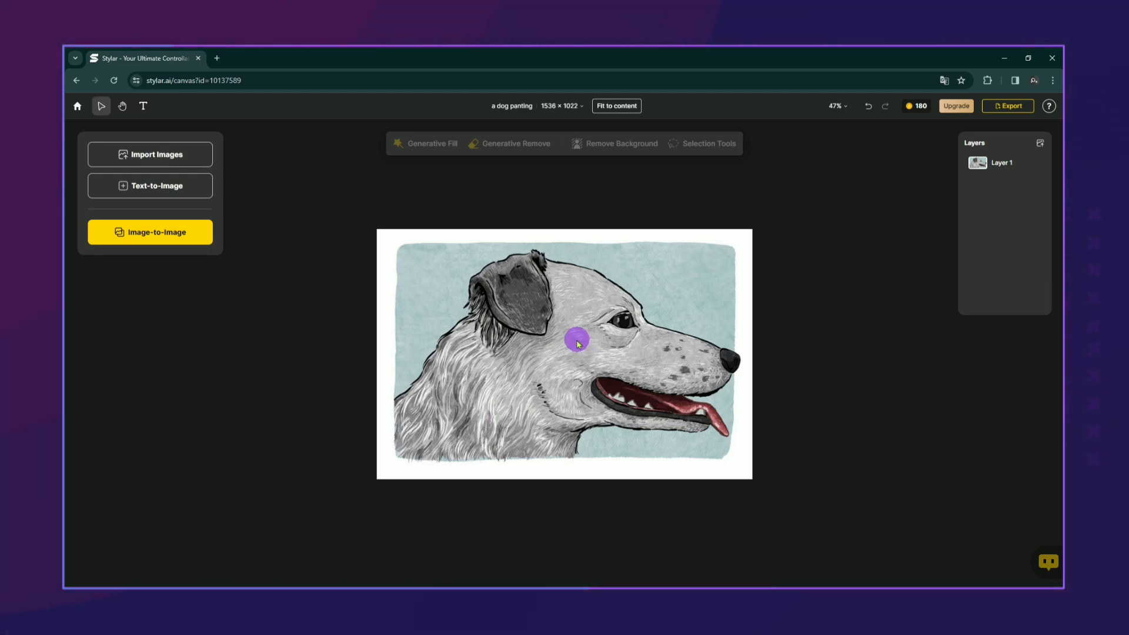
Start an image-to-image conversion of the dog illustration with the Realistic style and an automatically generated prompt
{"action": "left_click", "coordinate": [167, 241]}
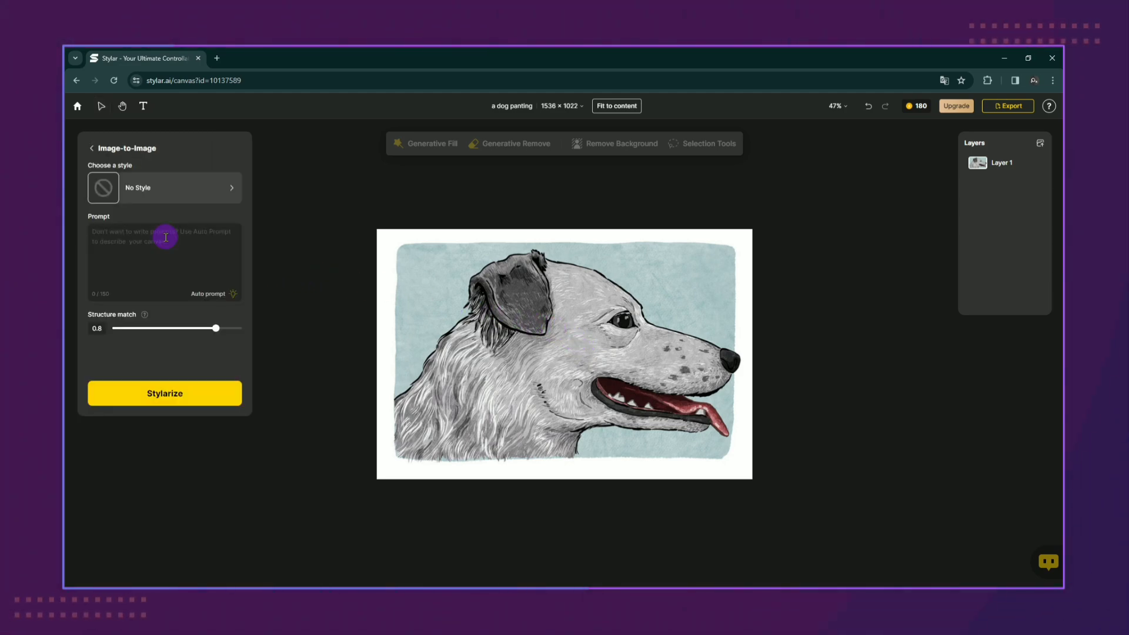
{"action": "left_click", "coordinate": [196, 195]}
{"action": "scroll", "coordinate": [200, 276], "scroll_direction": "down", "scroll_amount": 5}
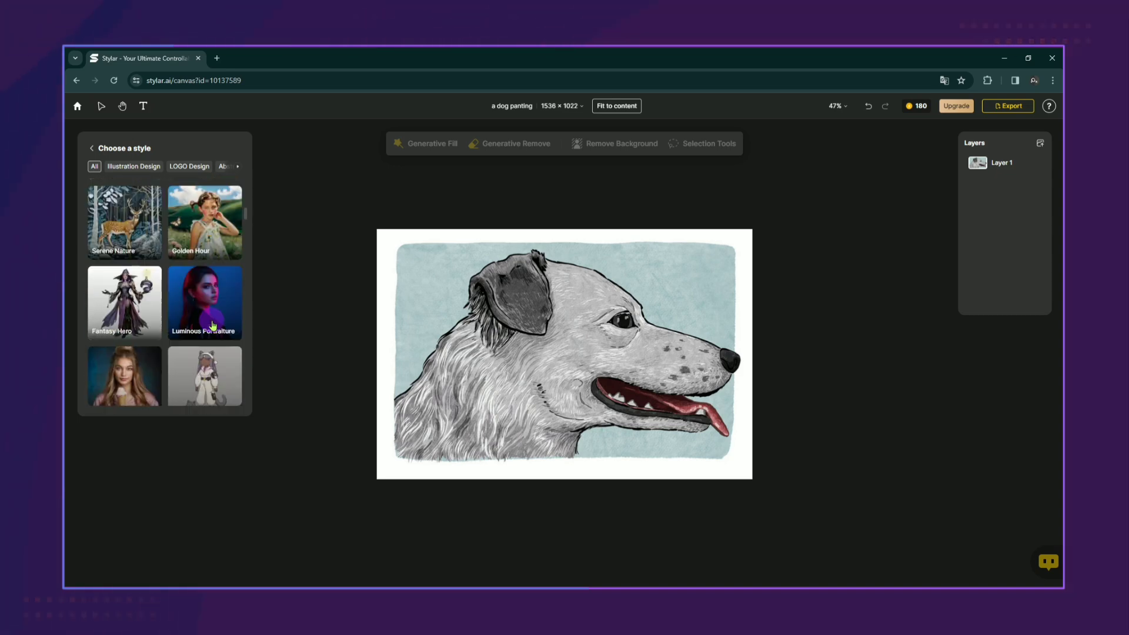
{"action": "left_click", "coordinate": [234, 298]}
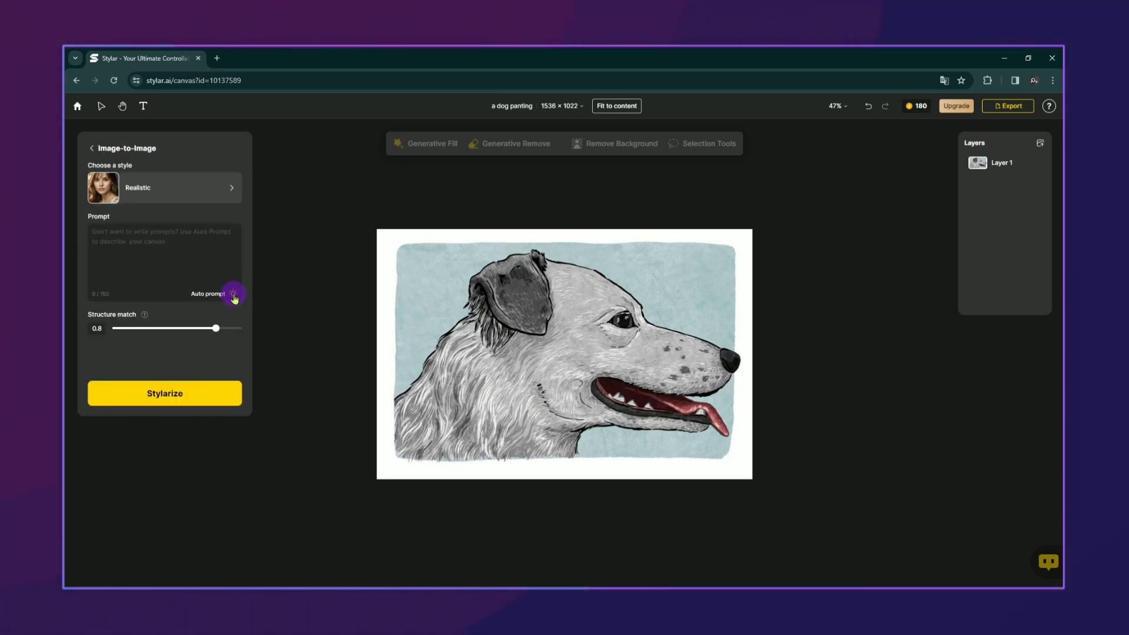
{"action": "left_click", "coordinate": [234, 298]}
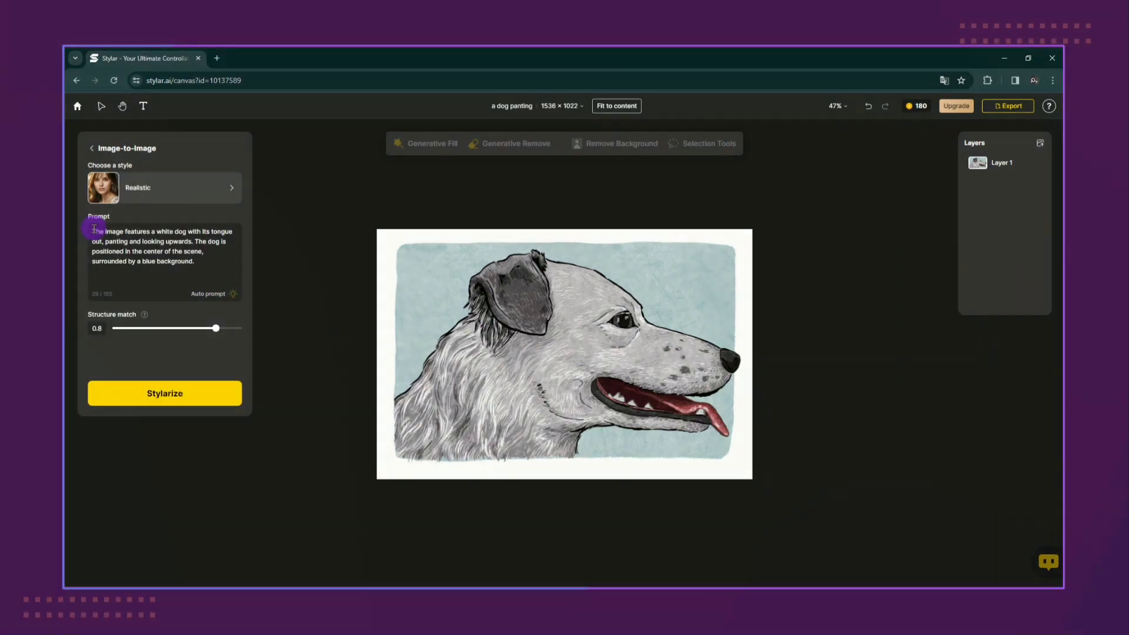
Remove the words "panting and" from the generated dog prompt
{"action": "left_click_drag", "start_coordinate": [94, 230], "coordinate": [176, 285]}
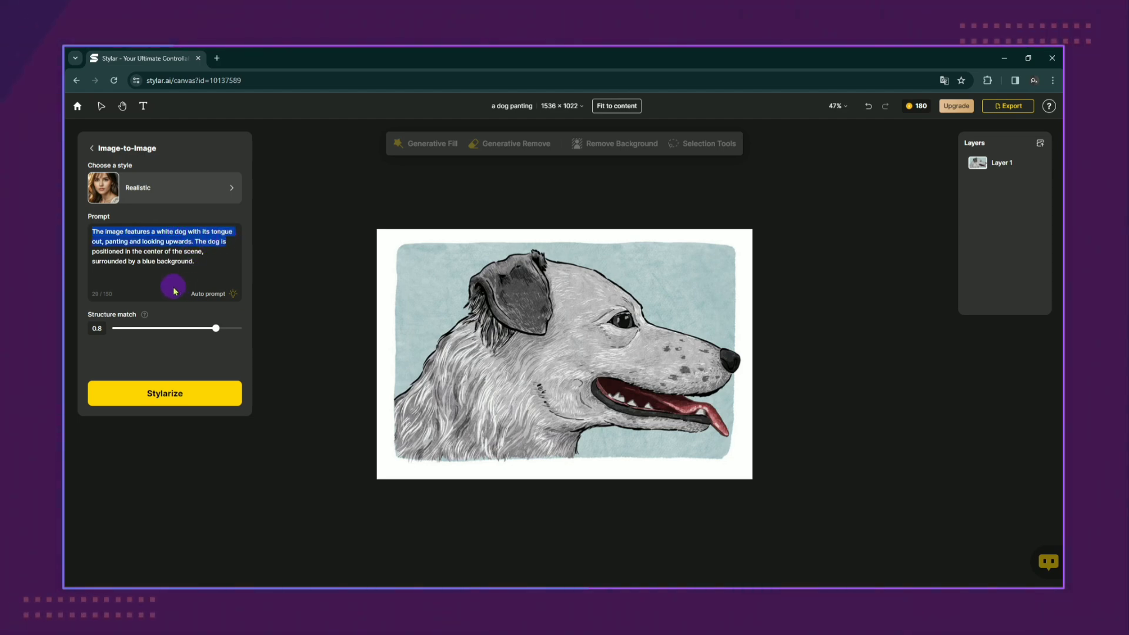
{"action": "left_click", "coordinate": [164, 281]}
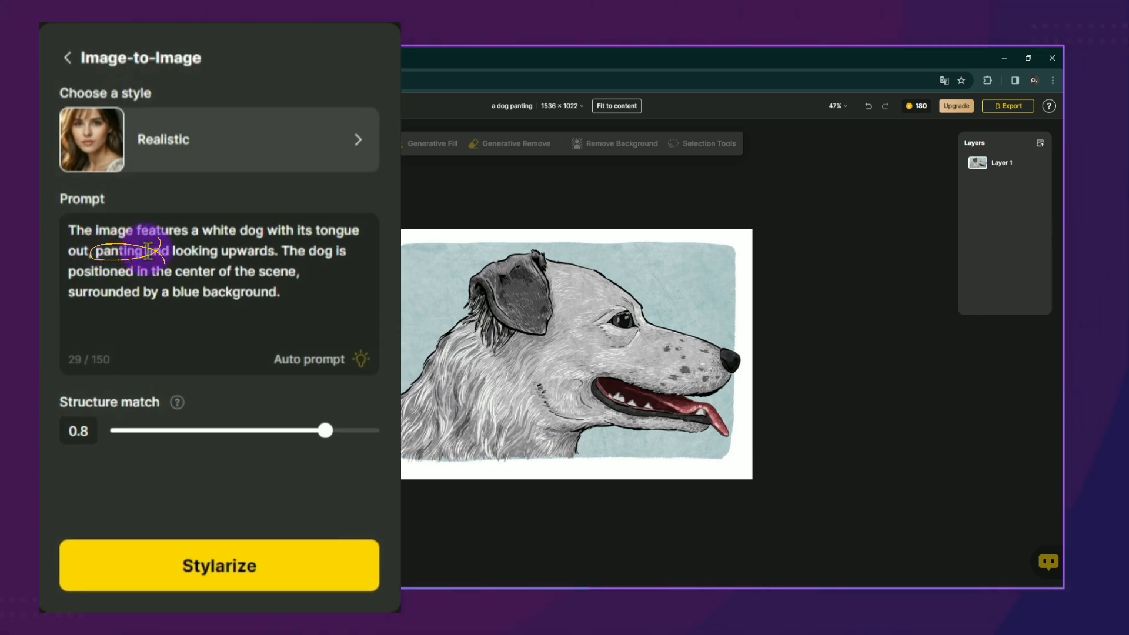
{"action": "key", "text": "BackSpace"}
{"action": "key", "text": "BackSpace"}
{"action": "key", "text": "BackSpace"}
{"action": "key", "text": "BackSpace"}
{"action": "key", "text": "BackSpace"}
{"action": "key", "text": "BackSpace"}
{"action": "key", "text": "BackSpace"}
{"action": "key", "text": "BackSpace"}
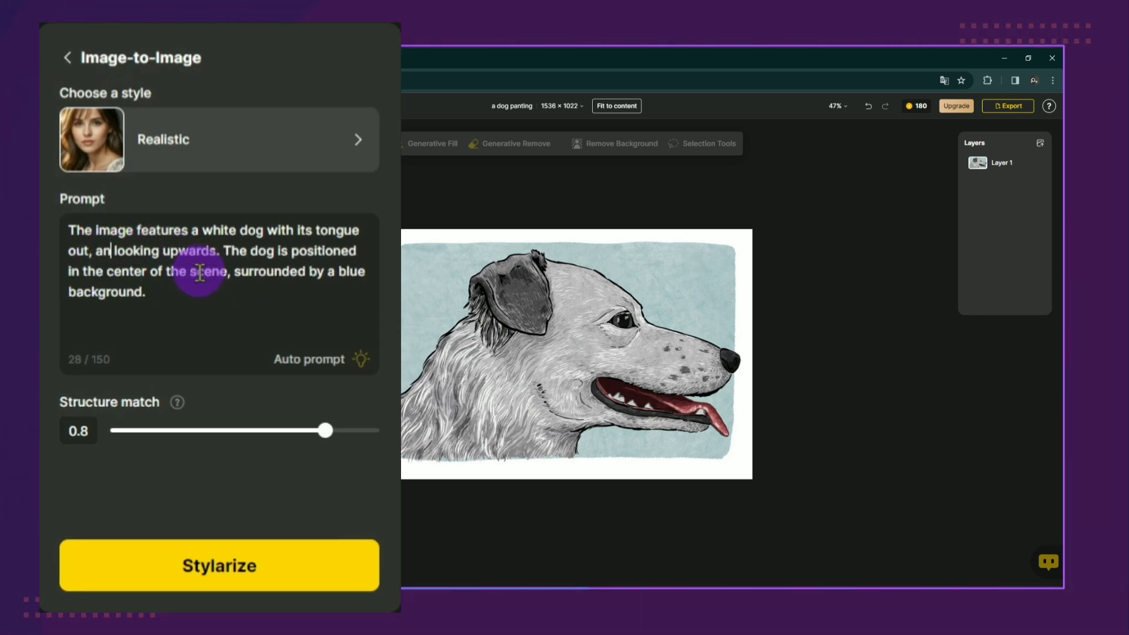
{"action": "key", "text": "BackSpace"}
{"action": "key", "text": "BackSpace"}
{"action": "key", "text": "BackSpace"}
{"action": "key", "text": "BackSpace"}
Set the structure match to 1 and stylarize the dog illustration
{"action": "left_click", "coordinate": [217, 337]}
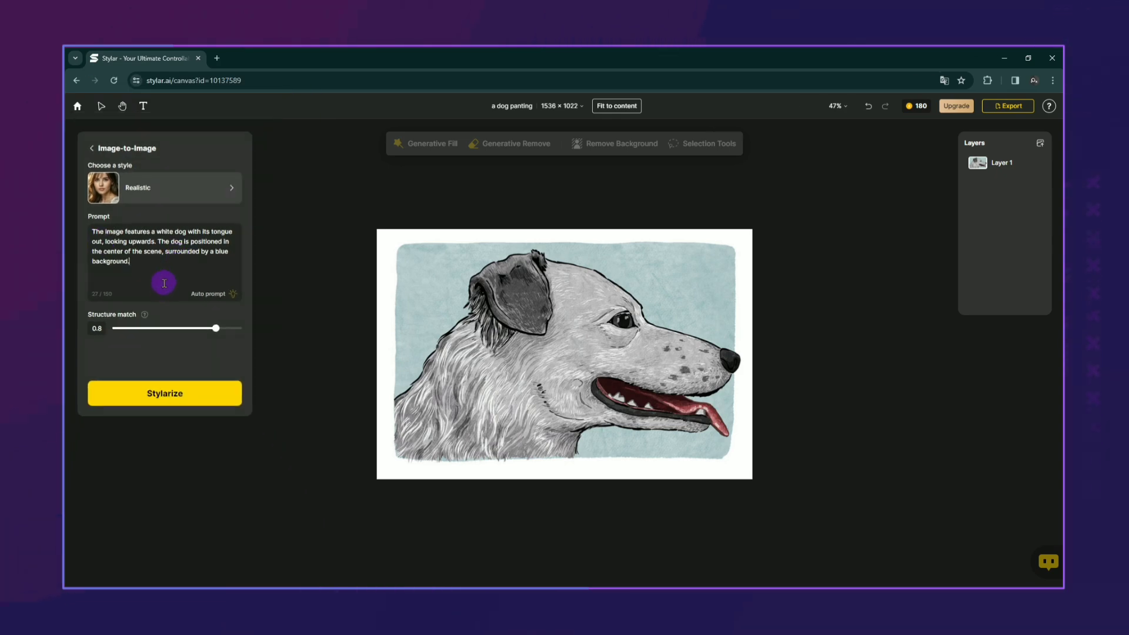
{"action": "left_click_drag", "start_coordinate": [217, 331], "coordinate": [241, 328]}
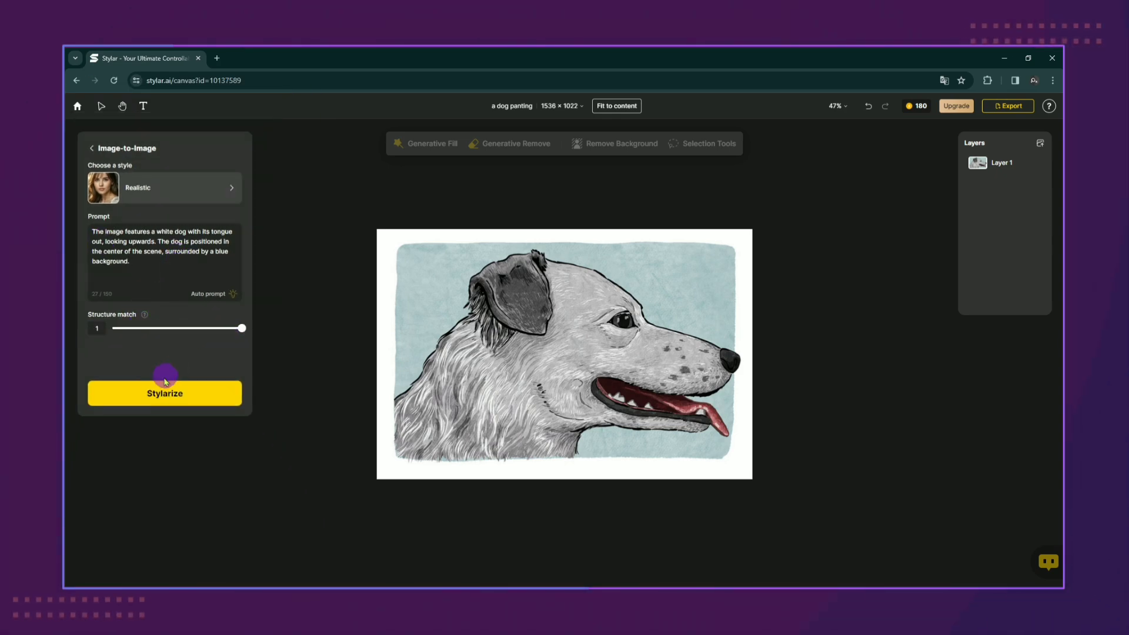
{"action": "left_click", "coordinate": [174, 395]}
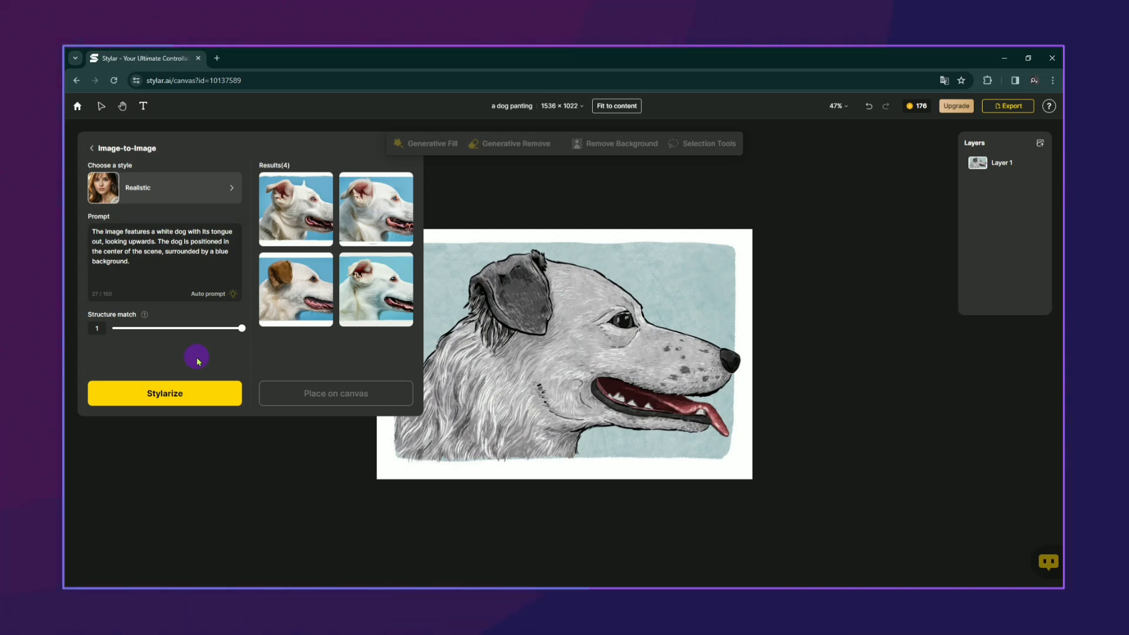
Preview the realistic dog results, select the fourth one and the brown-eared one, and place them on the canvas
{"action": "mouse_move", "coordinate": [286, 206]}
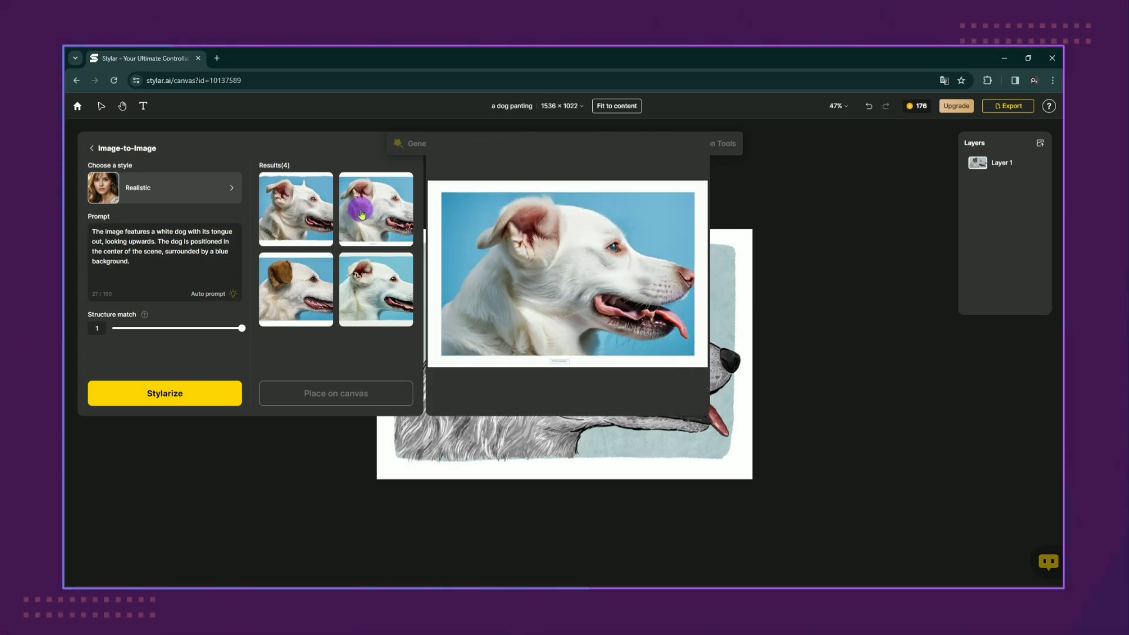
{"action": "left_click", "coordinate": [365, 272]}
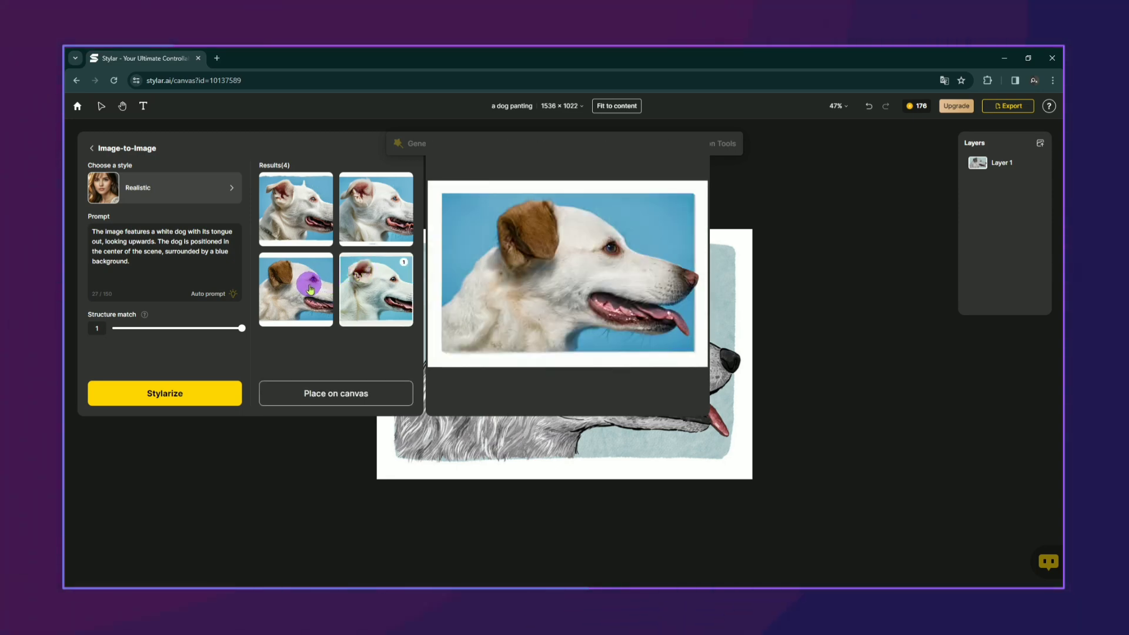
{"action": "left_click", "coordinate": [351, 399]}
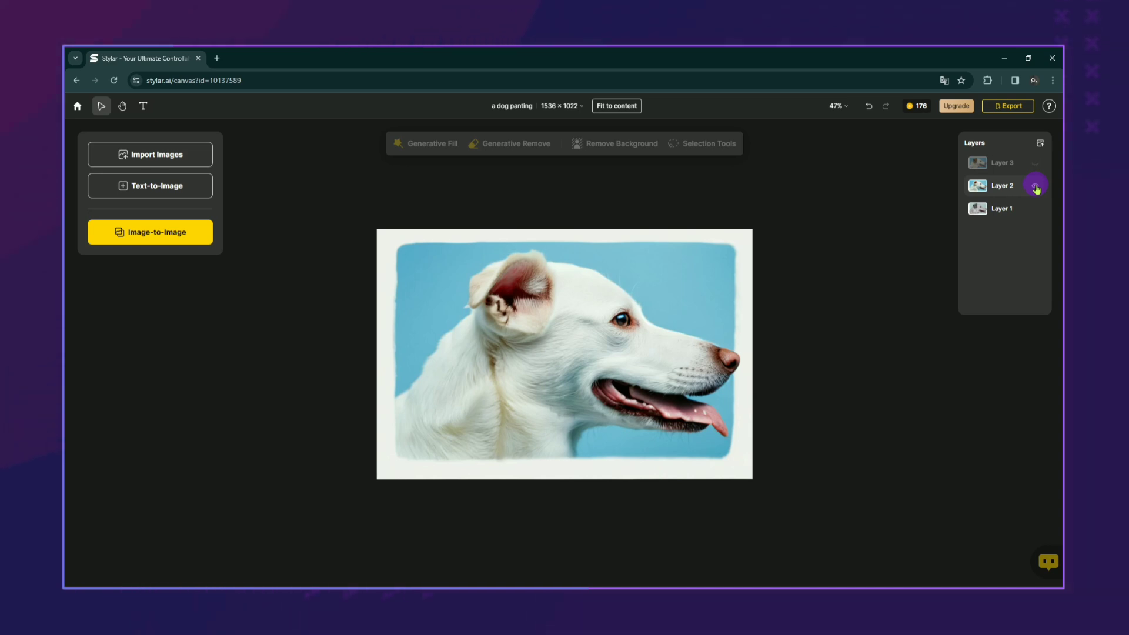
Toggle the visibility of Layer 2 to compare it with the original dog illustration, and show Layer 3
{"action": "left_click", "coordinate": [1035, 186]}
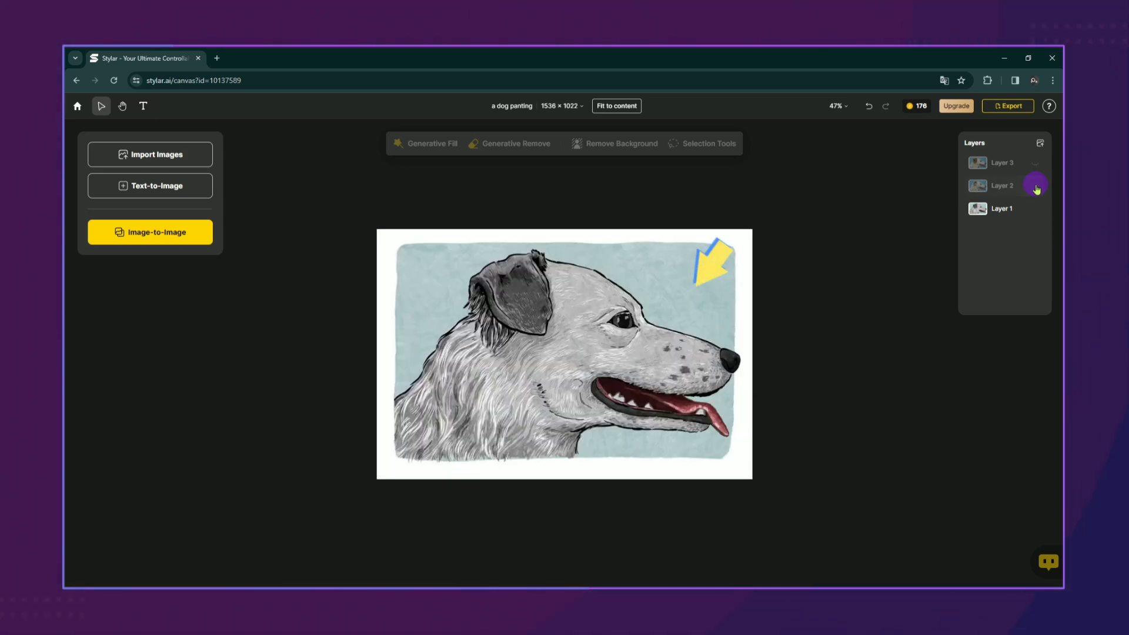
{"action": "left_click", "coordinate": [1036, 187]}
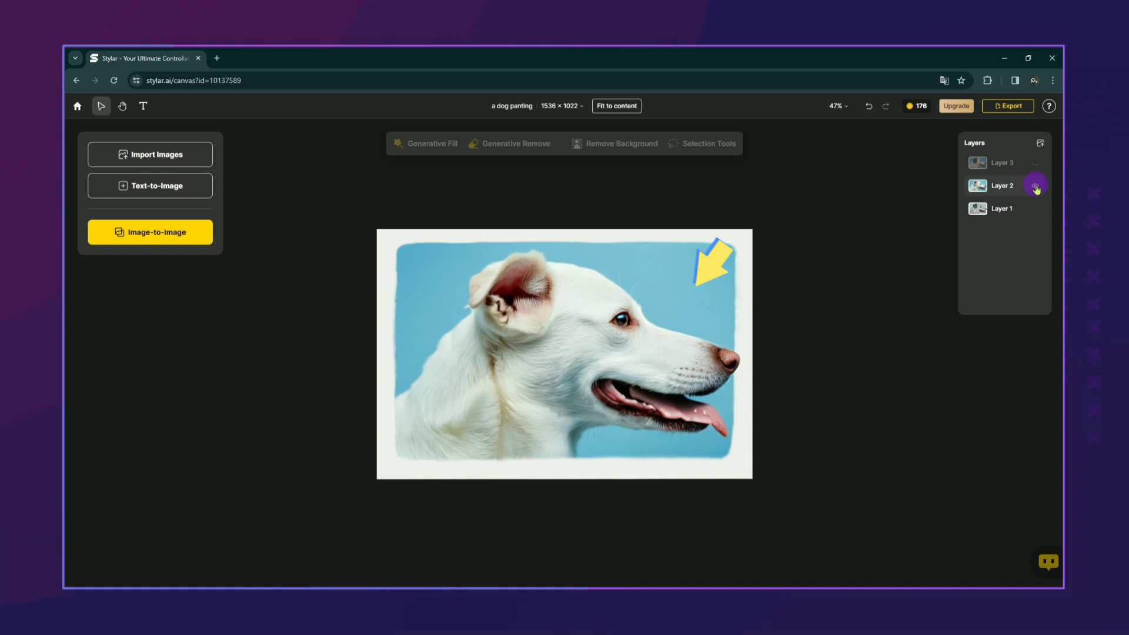
{"action": "left_click", "coordinate": [1035, 186]}
{"action": "left_click", "coordinate": [1036, 186]}
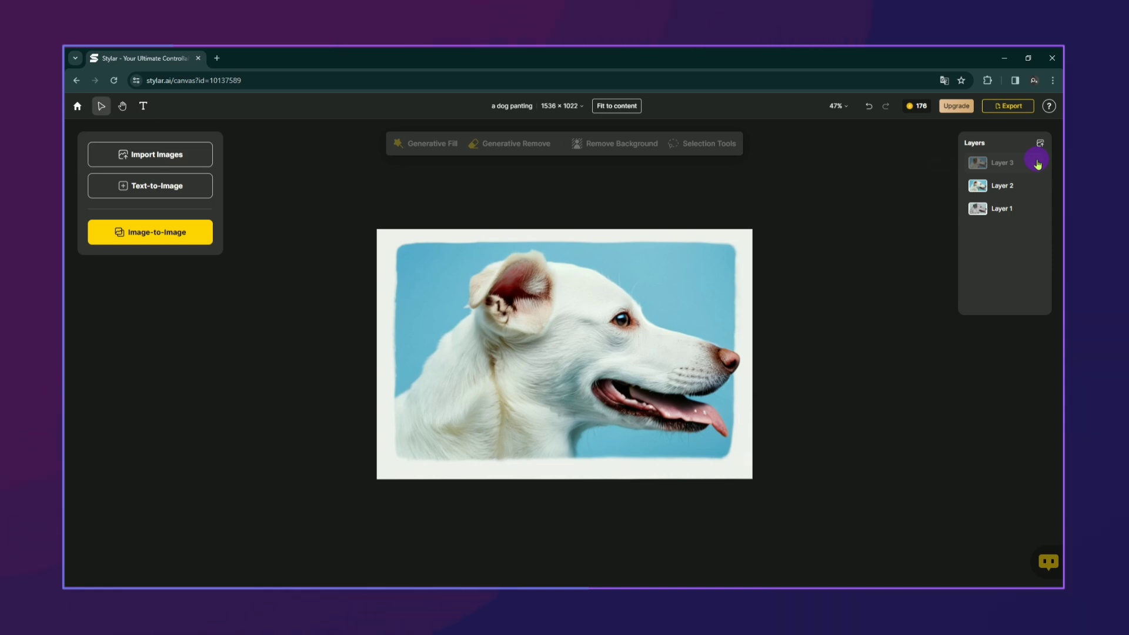
{"action": "left_click", "coordinate": [1036, 163]}
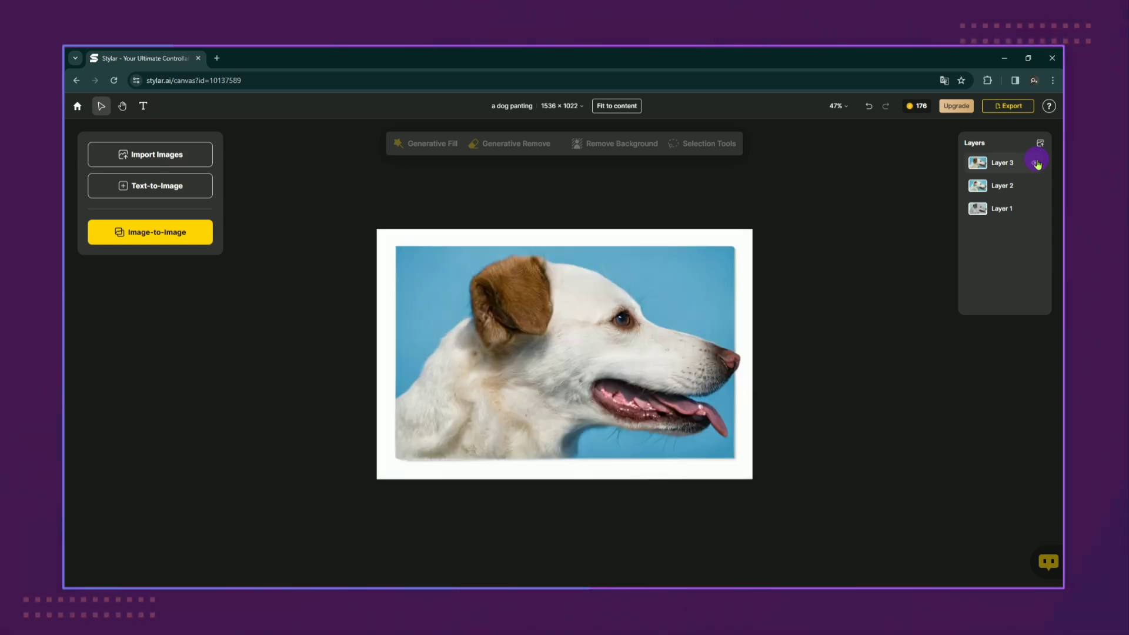